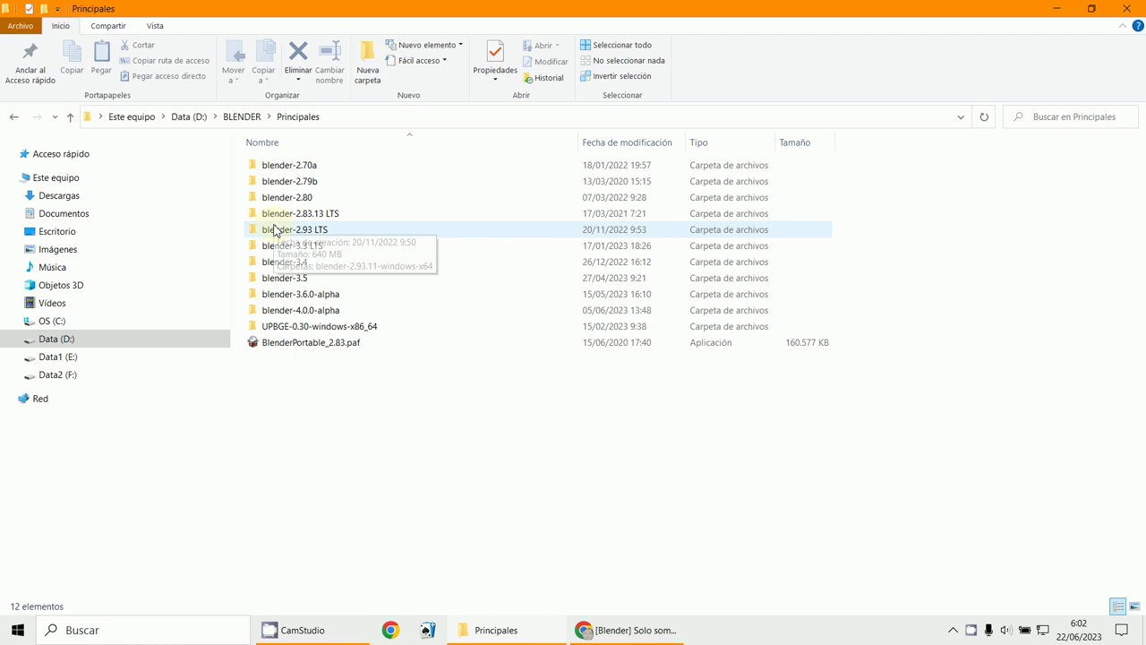
# Launch Blender 2.93.11 from the blender-2.93.11-windows-x64 folder inside blender-2.93 LTS.
pyautogui.click(275, 230)
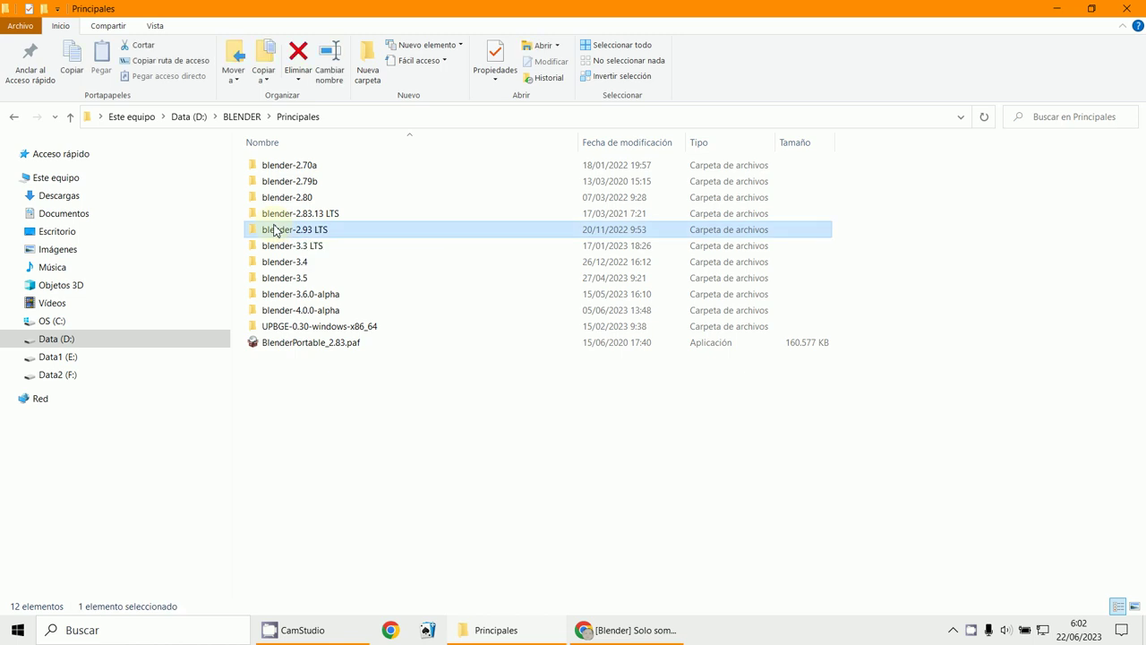
pyautogui.doubleClick(275, 230)
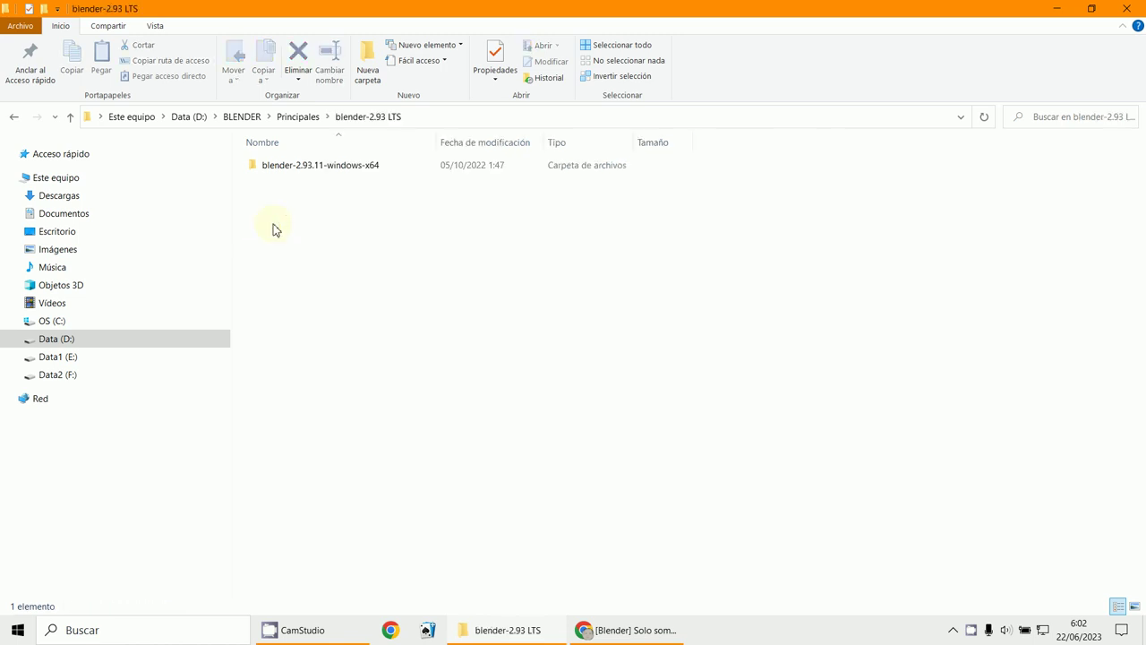
pyautogui.doubleClick(269, 169)
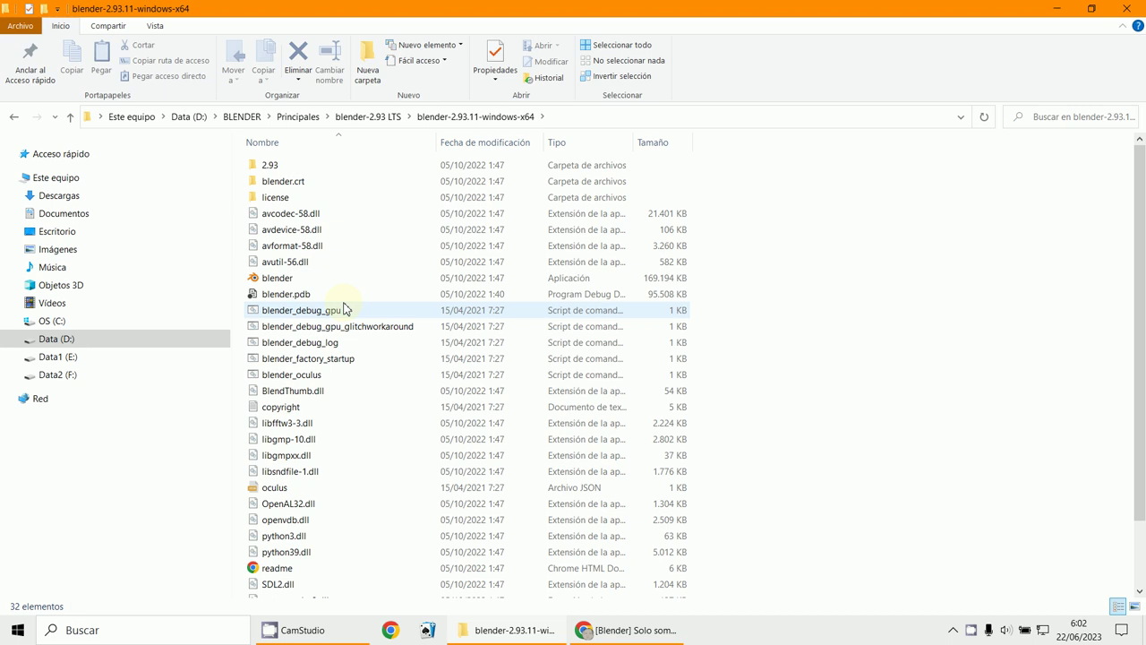
pyautogui.doubleClick(279, 278)
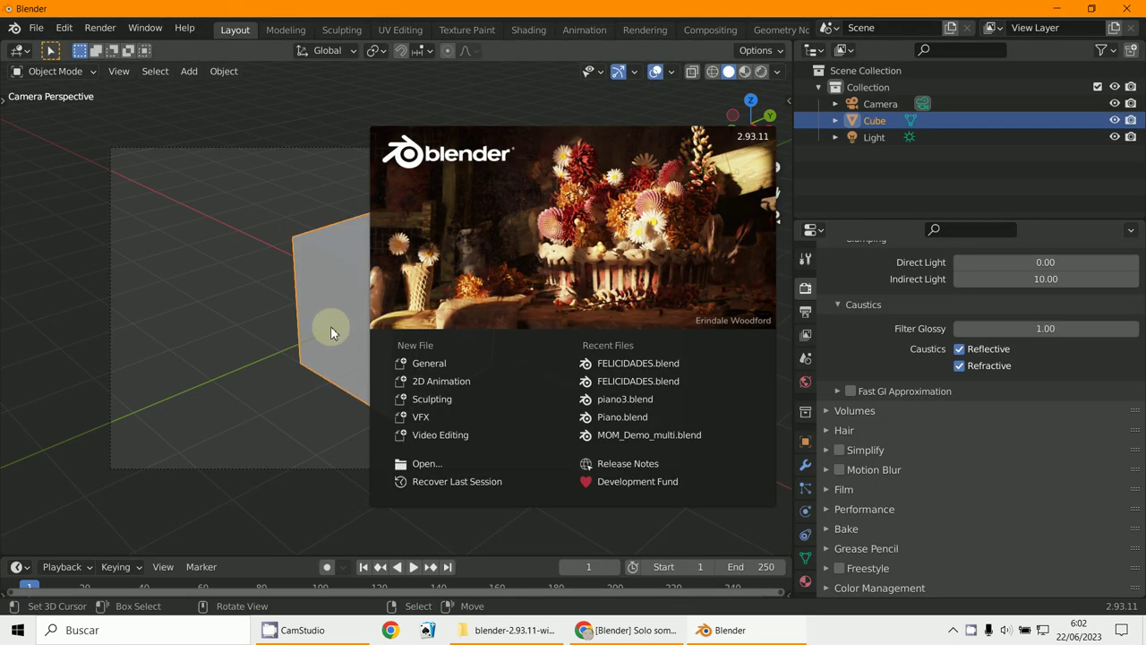
# Replace the default cube with a mesh plane and scale it by a factor of 4.
pyautogui.click(345, 327)
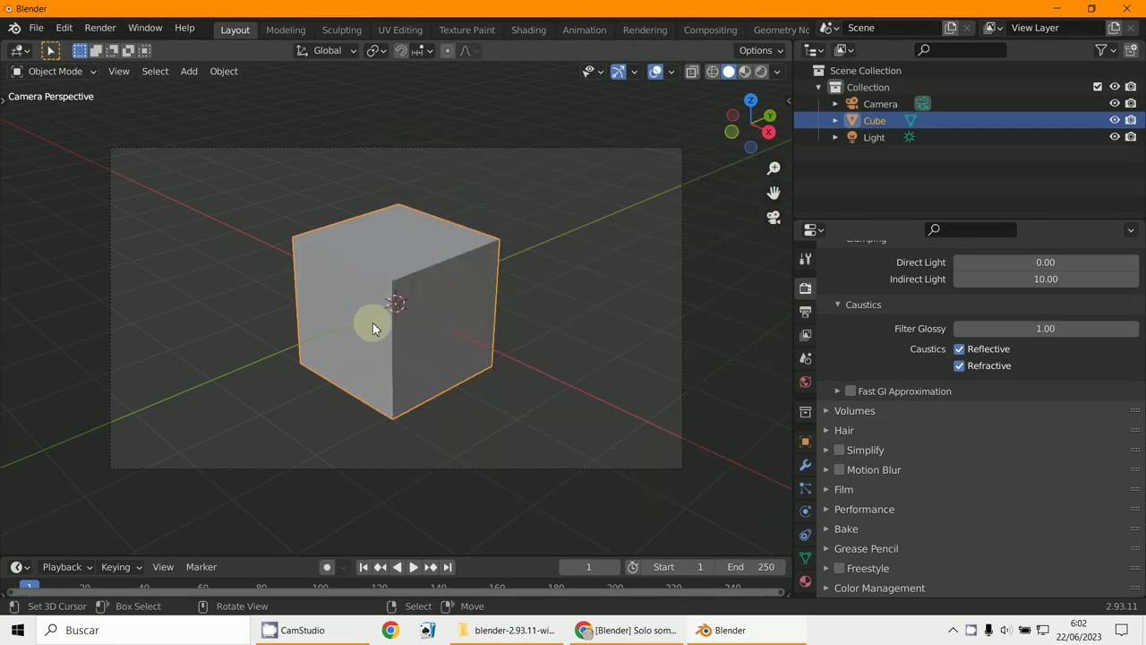
pyautogui.press('Delete')
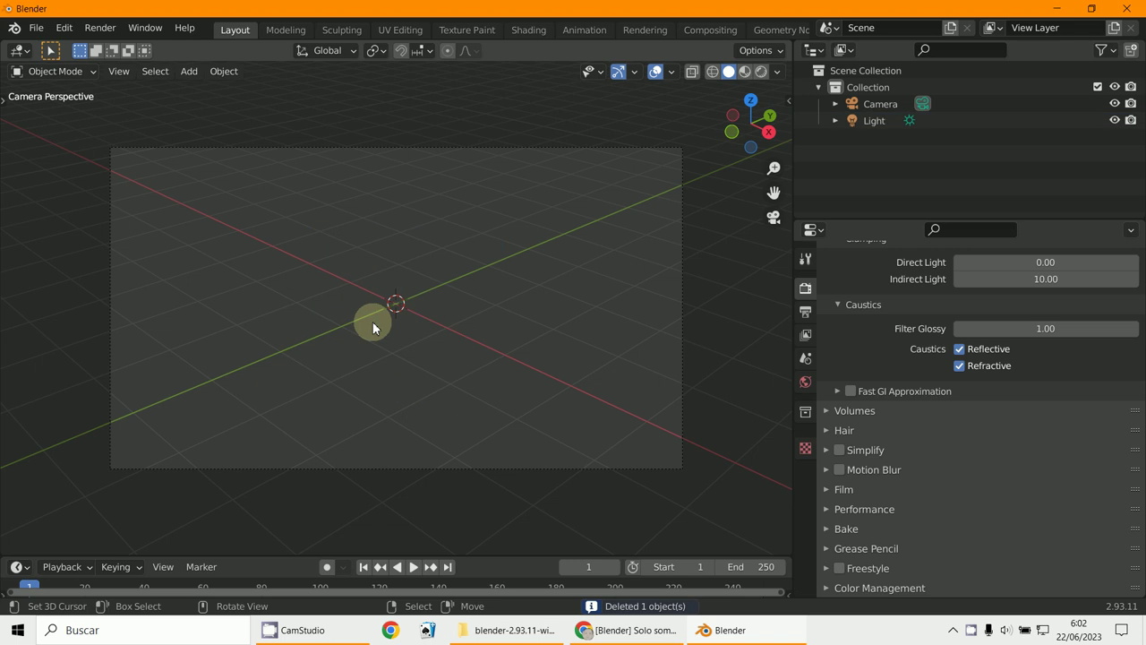
pyautogui.click(191, 71)
pyautogui.click(192, 70)
pyautogui.moveTo(199, 93)
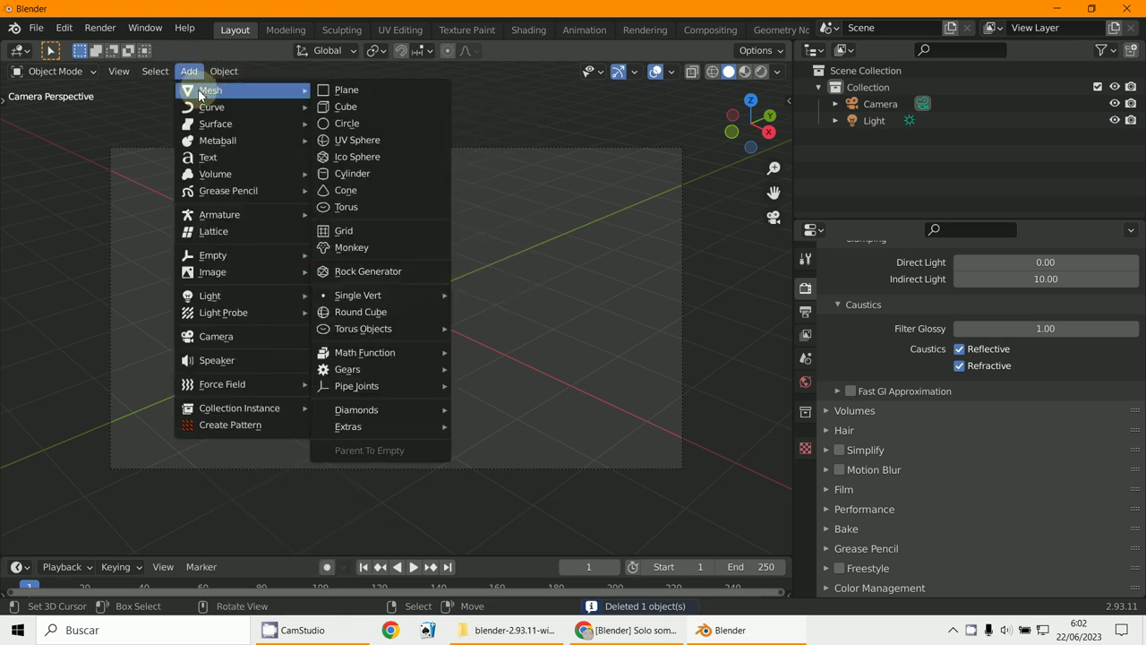
pyautogui.click(360, 91)
pyautogui.press('s')
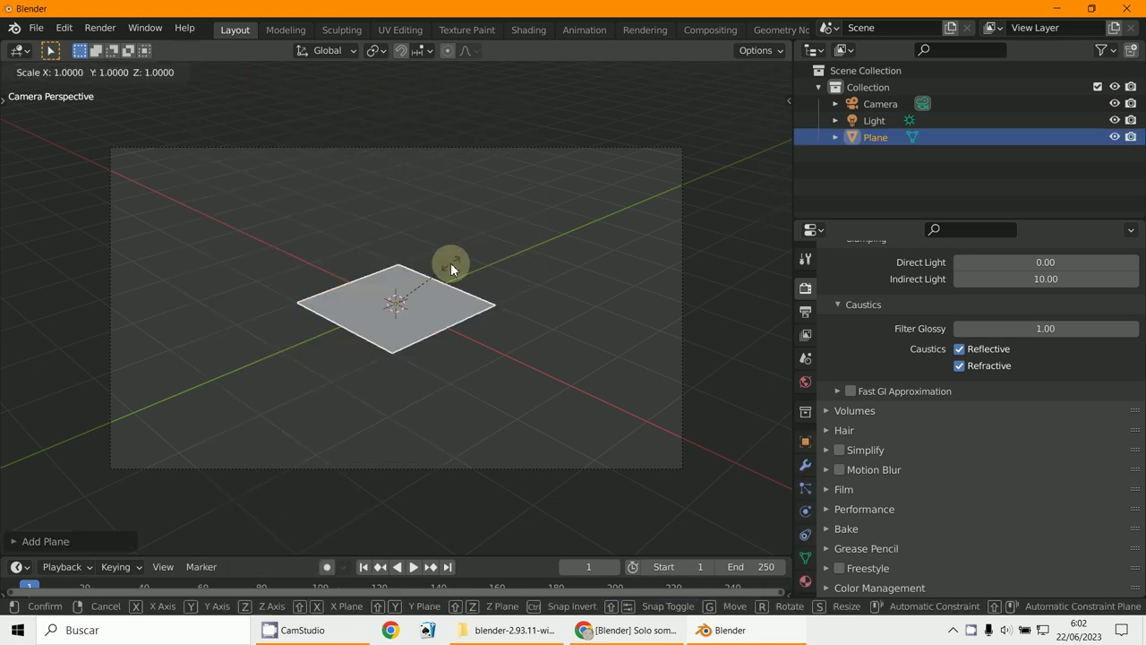
pyautogui.press('4')
pyautogui.press('Return')
# Add a second mesh plane and raise it along the Z axis above the large plane.
pyautogui.click(189, 71)
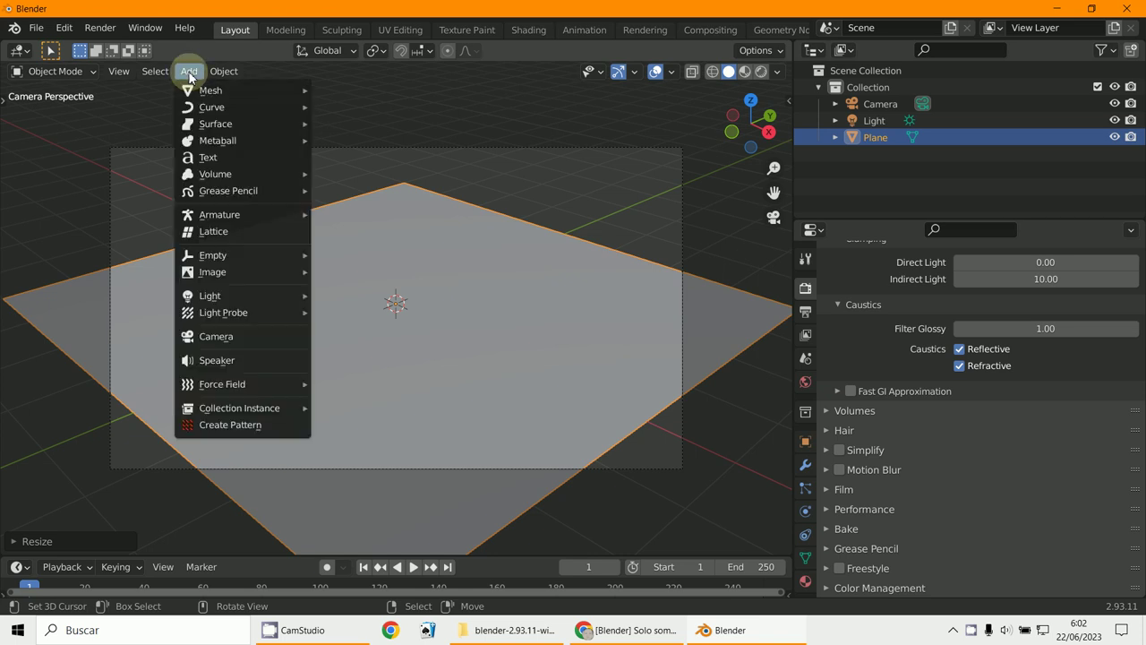
pyautogui.moveTo(204, 93)
pyautogui.click(337, 92)
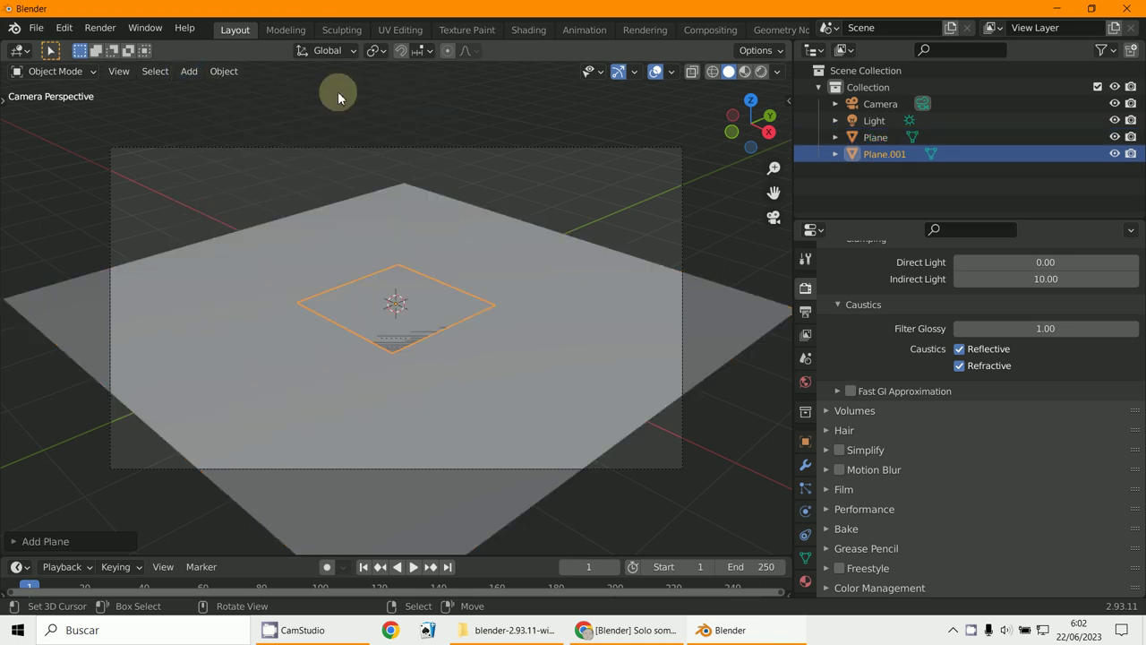
pyautogui.press('g')
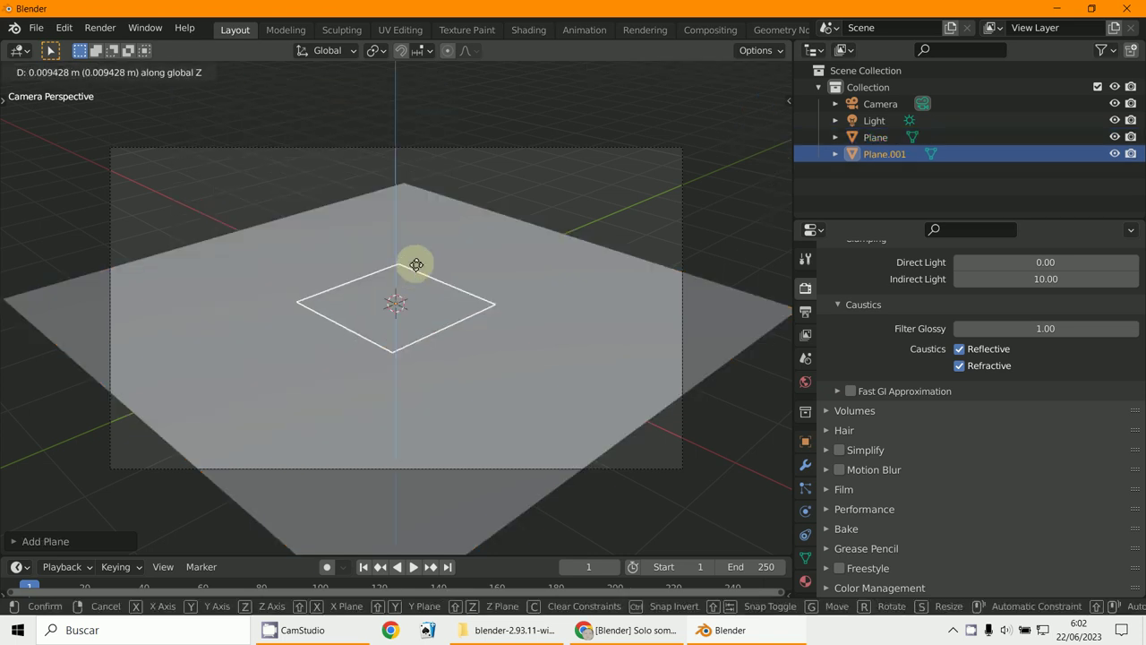
pyautogui.click(417, 222)
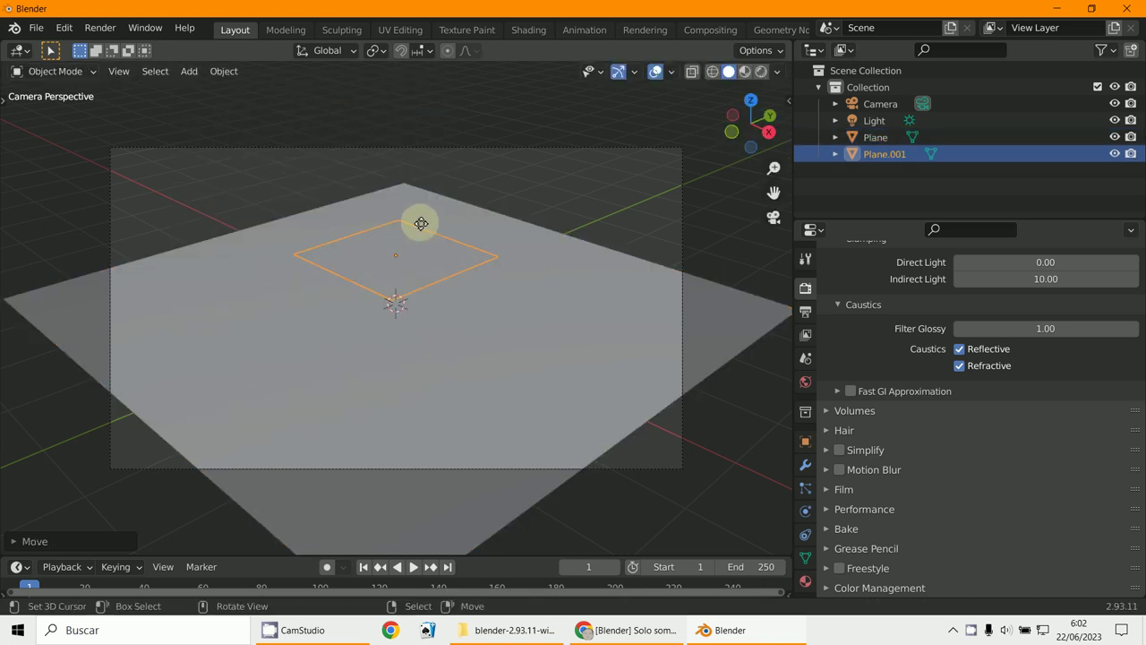
# Clear the light's rotation and location, and move it up along the Z axis above the small plane.
pyautogui.click(877, 122)
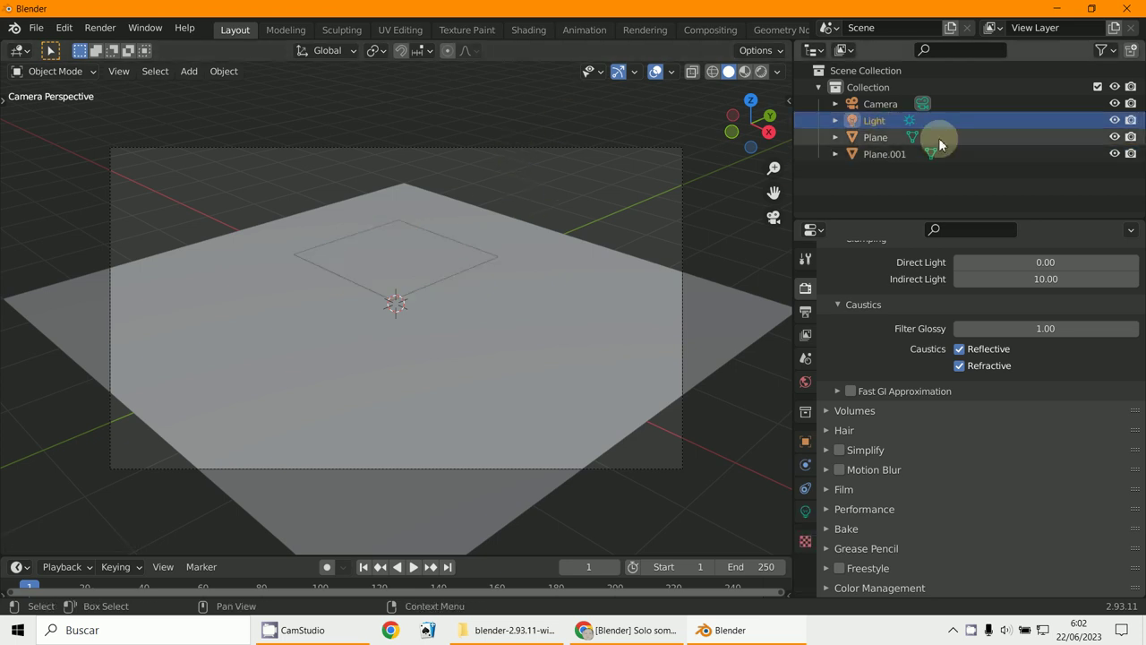
pyautogui.hotkey('alt', 'g')
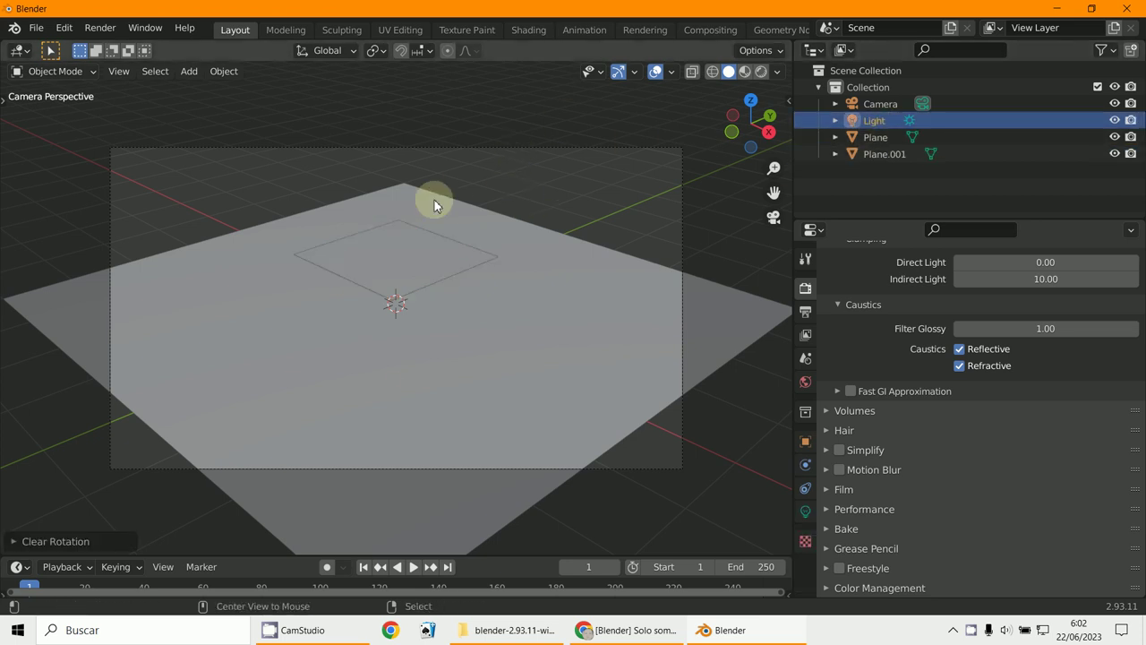
pyautogui.press('g')
pyautogui.press('z')
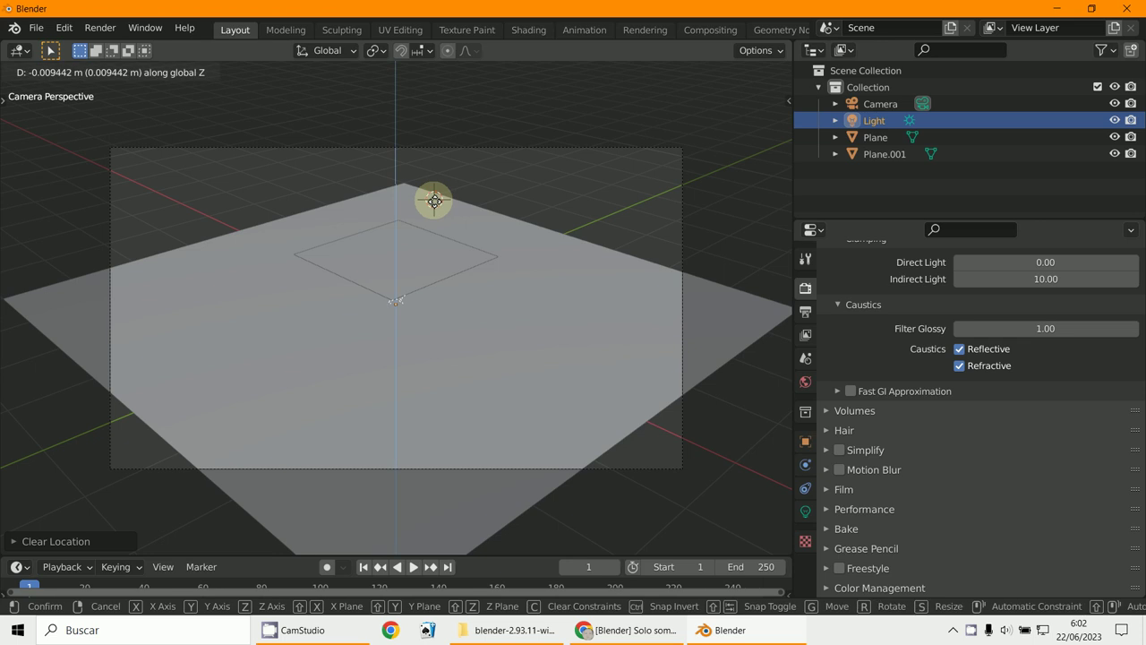
pyautogui.click(479, 538)
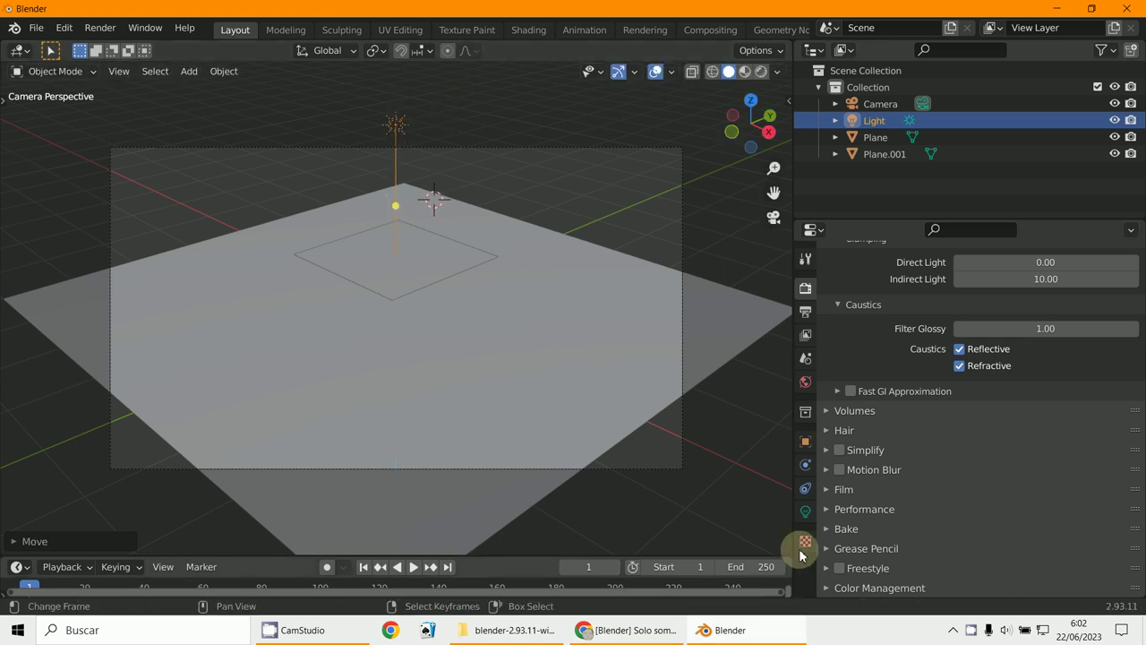
# Set the sun light's angle to 0° and switch the viewport to rendered shading.
pyautogui.click(805, 512)
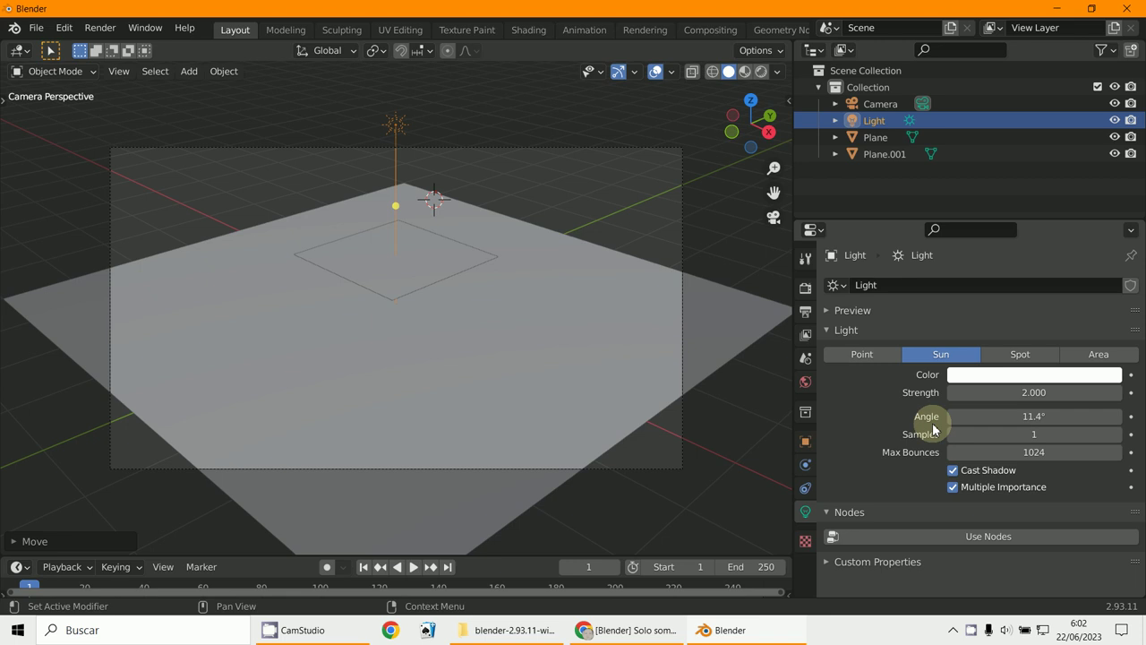
pyautogui.moveTo(957, 425); pyautogui.dragTo(736, 376)
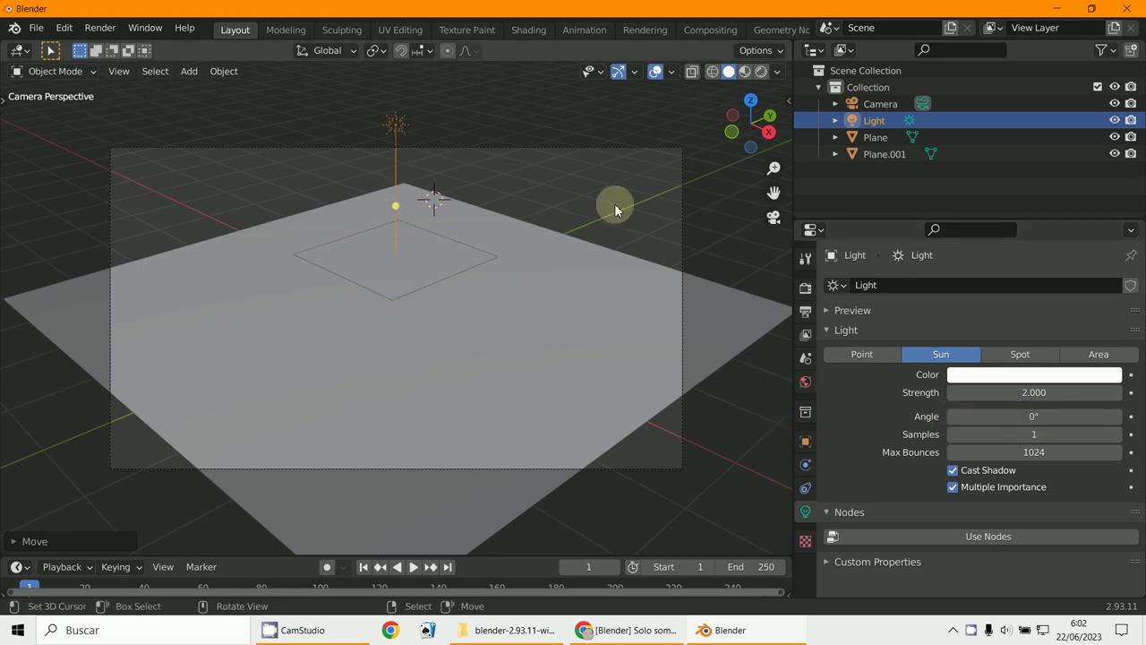
pyautogui.click(762, 72)
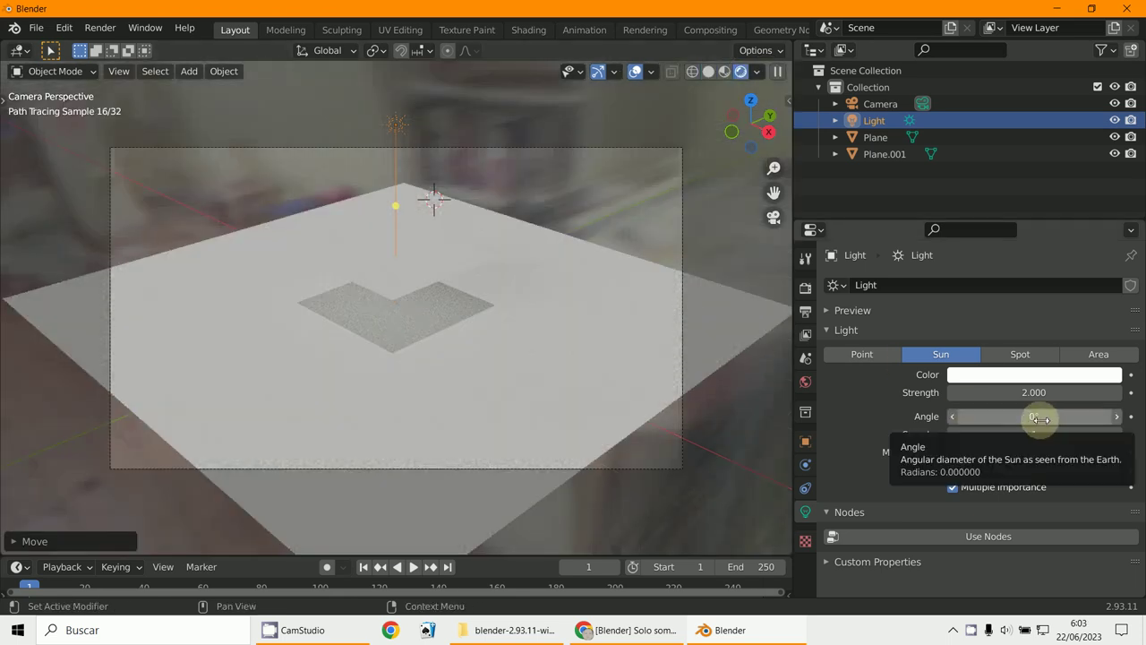
pyautogui.moveTo(1039, 418); pyautogui.dragTo(959, 412)
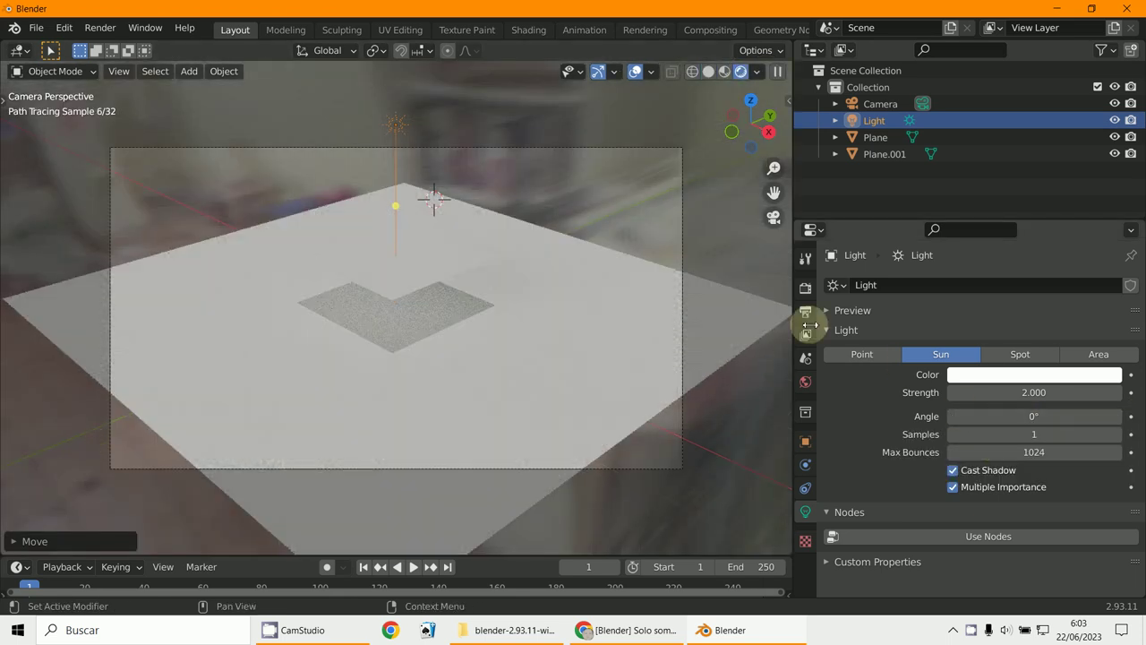
# Remove the free_010.hdr texture from the world background colour and make the colour black.
pyautogui.click(805, 381)
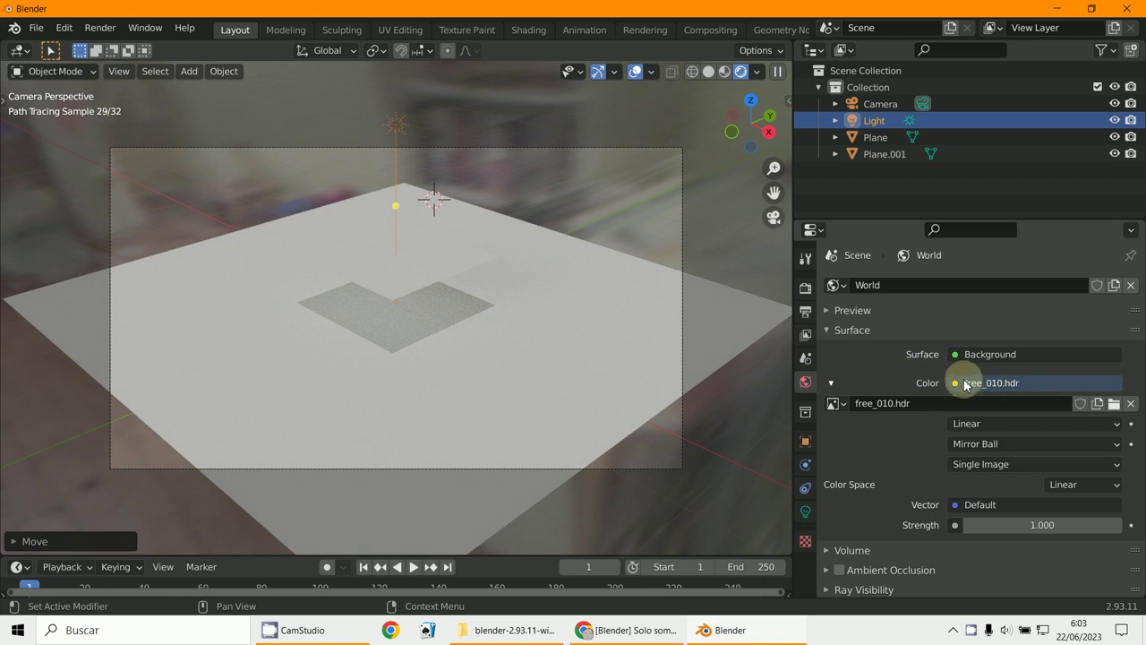
pyautogui.click(955, 383)
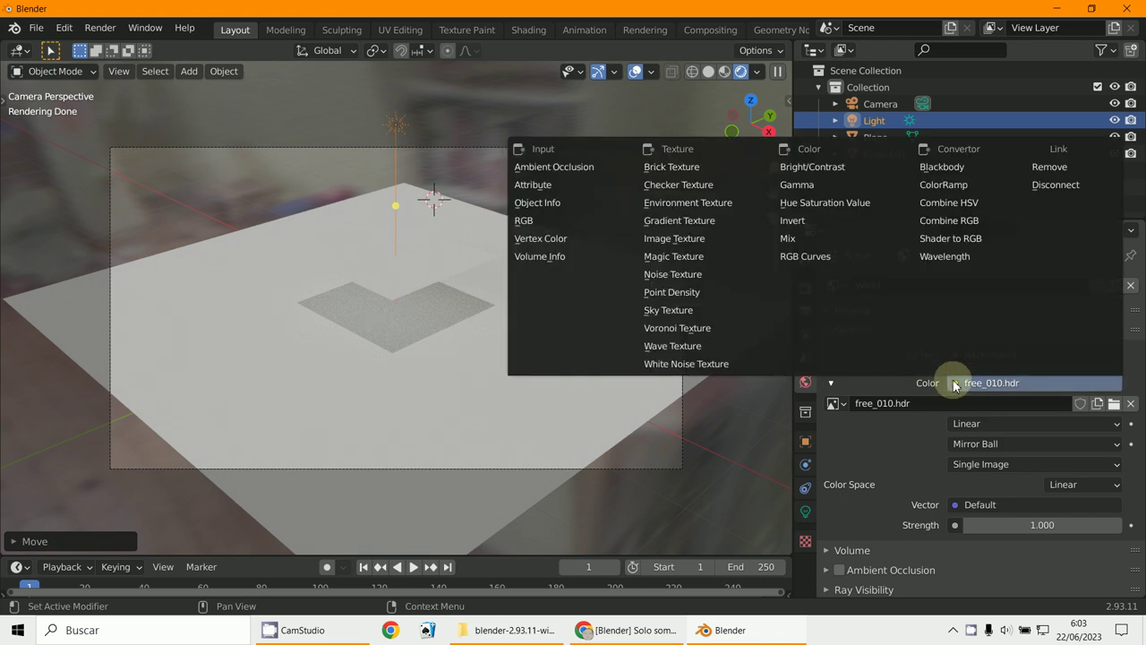
pyautogui.click(1065, 165)
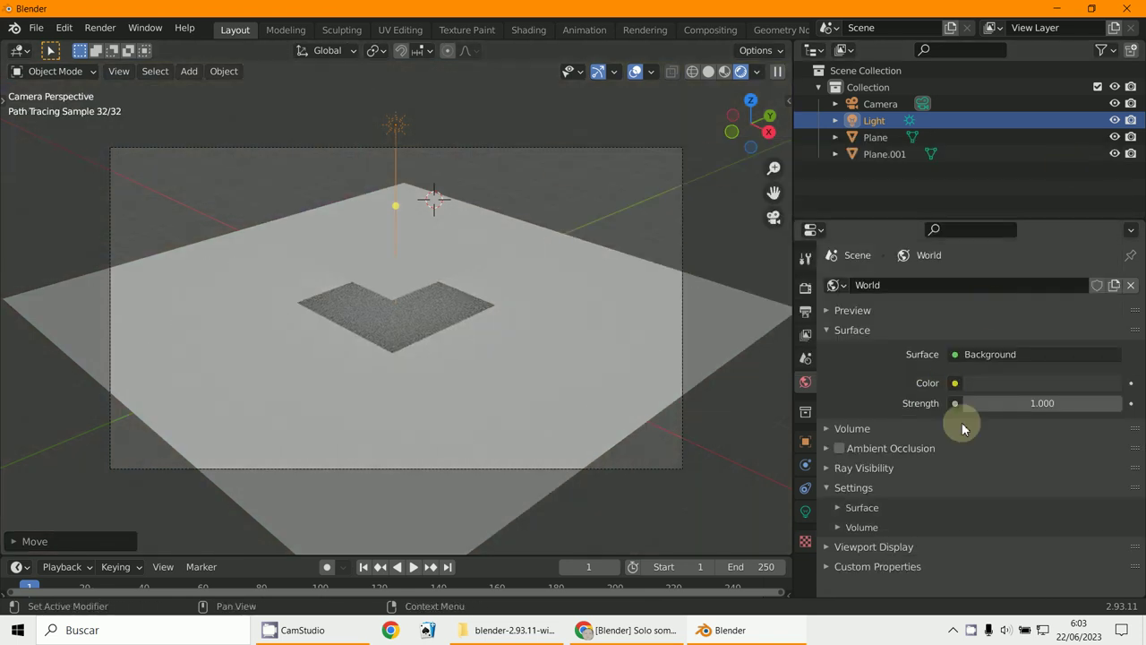
pyautogui.click(1046, 385)
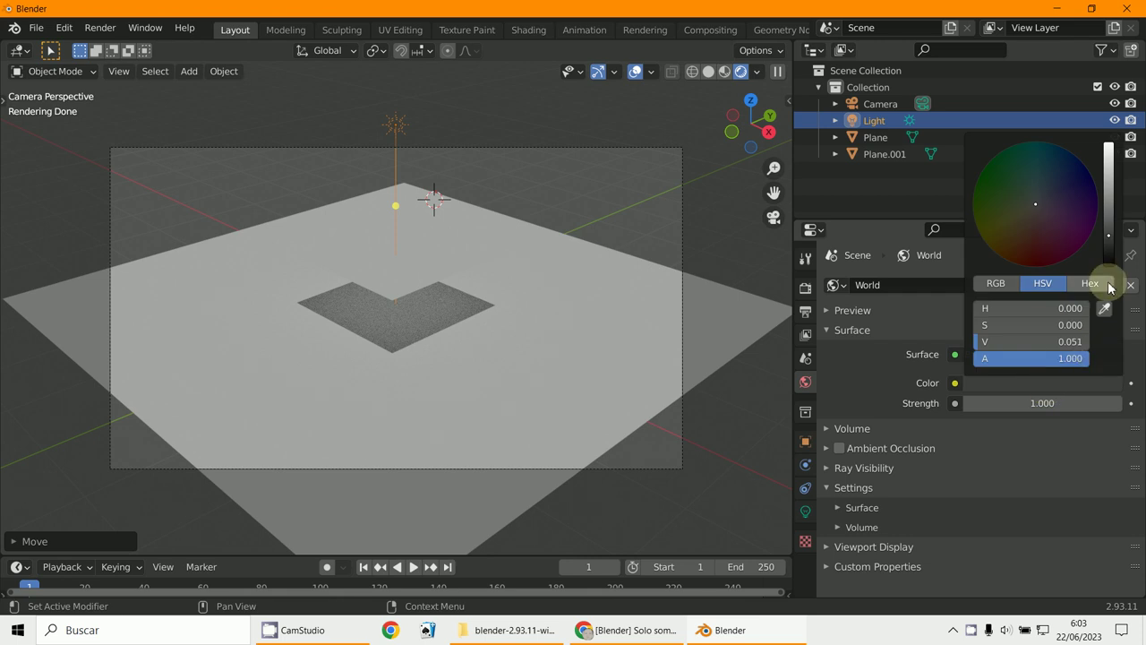
pyautogui.click(1108, 251)
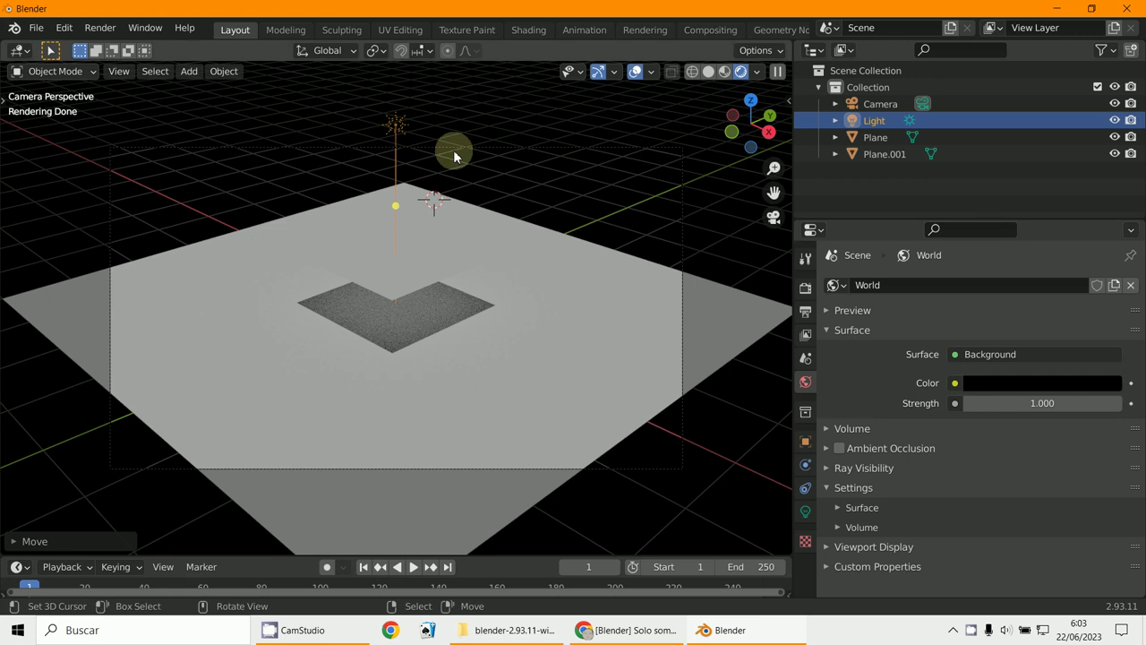
# Select the small raised plane and change the Outliner area into a UV Editor.
pyautogui.click(407, 260)
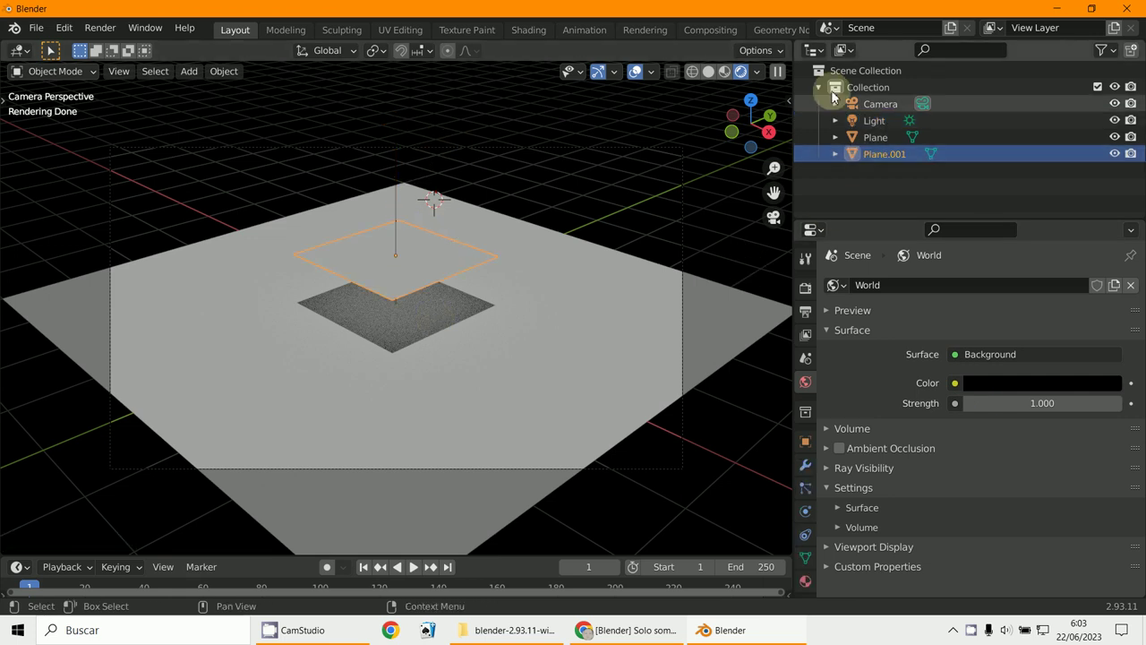
pyautogui.click(812, 51)
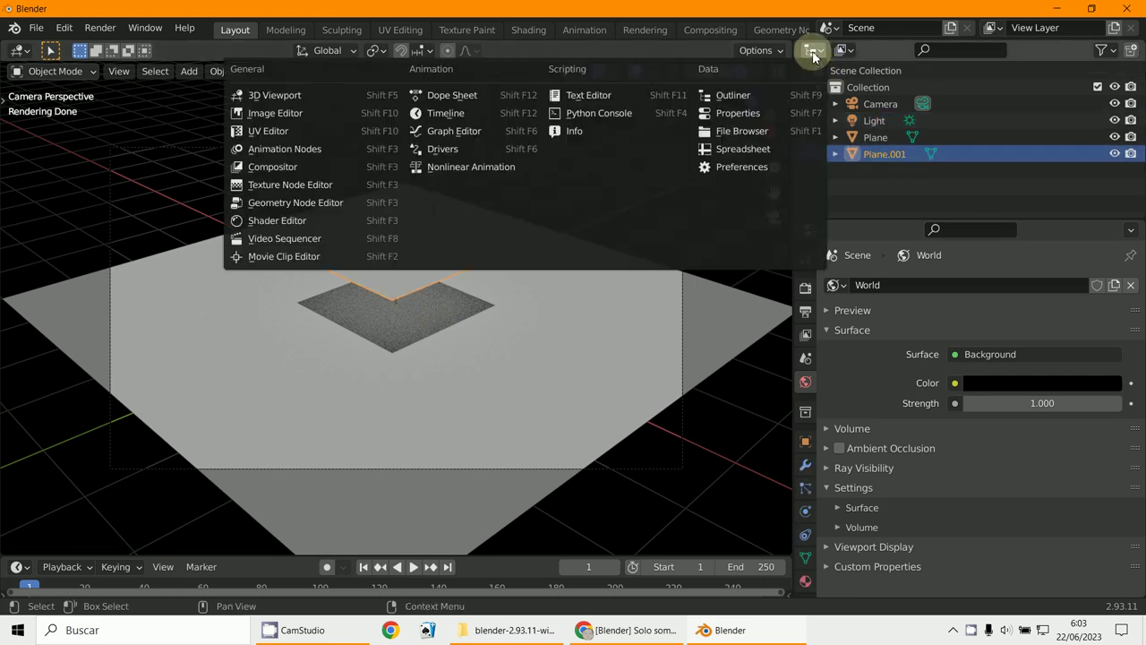
pyautogui.click(273, 130)
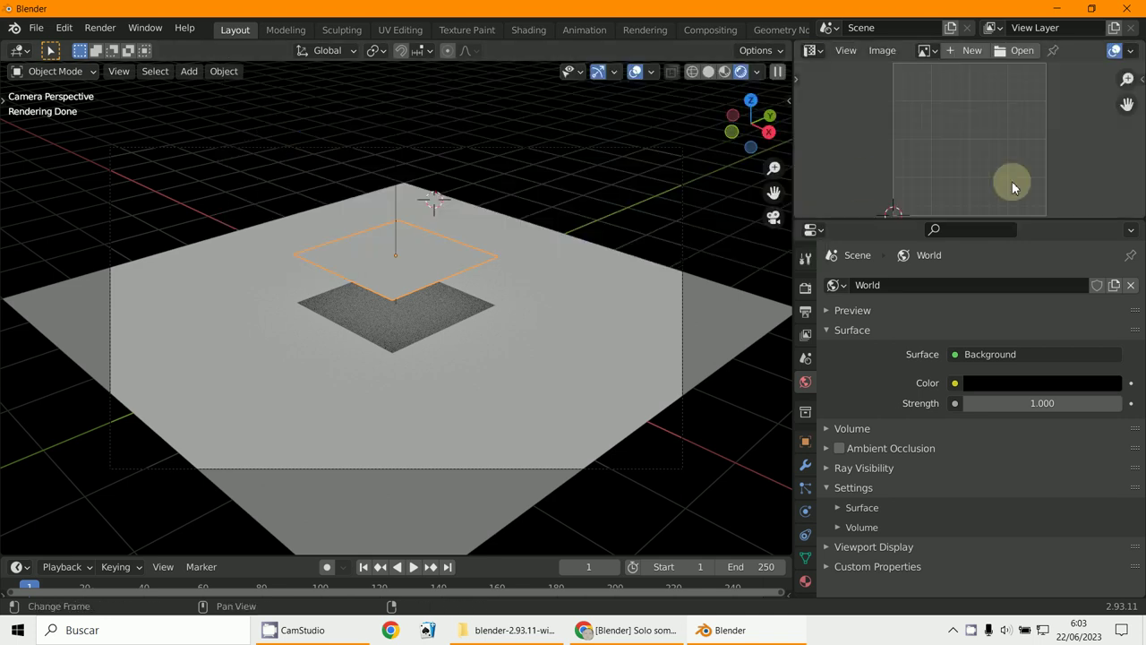
# Open the image capitan_Hispania.png from D:\IMAGENES\PNG in the UV Editor.
pyautogui.click(881, 51)
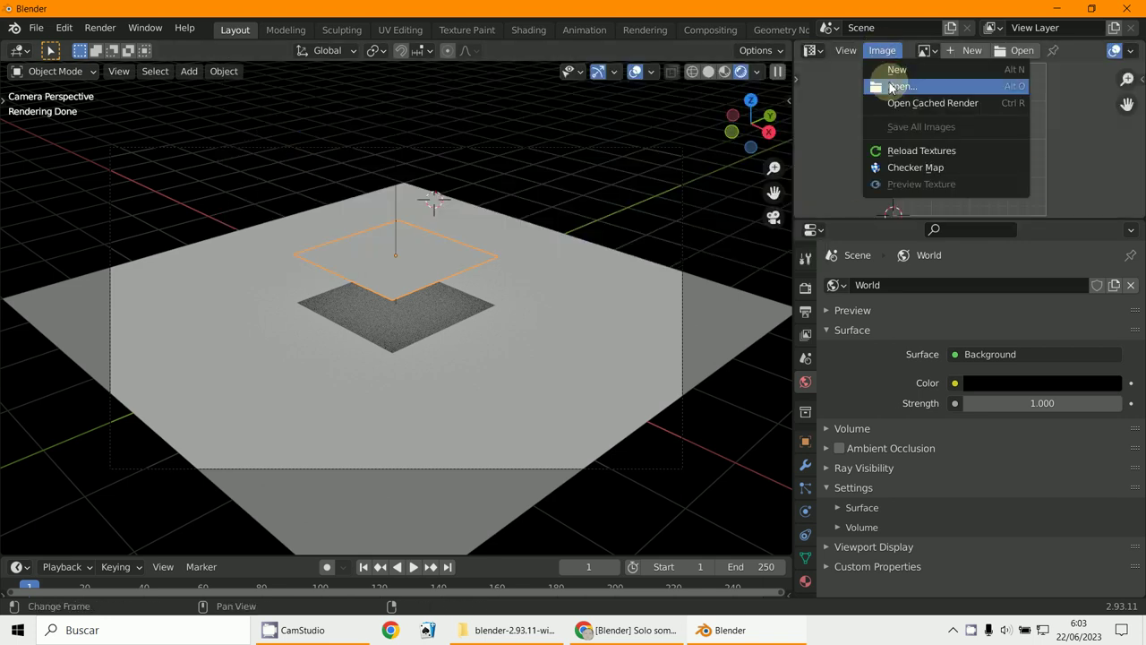
pyautogui.click(900, 86)
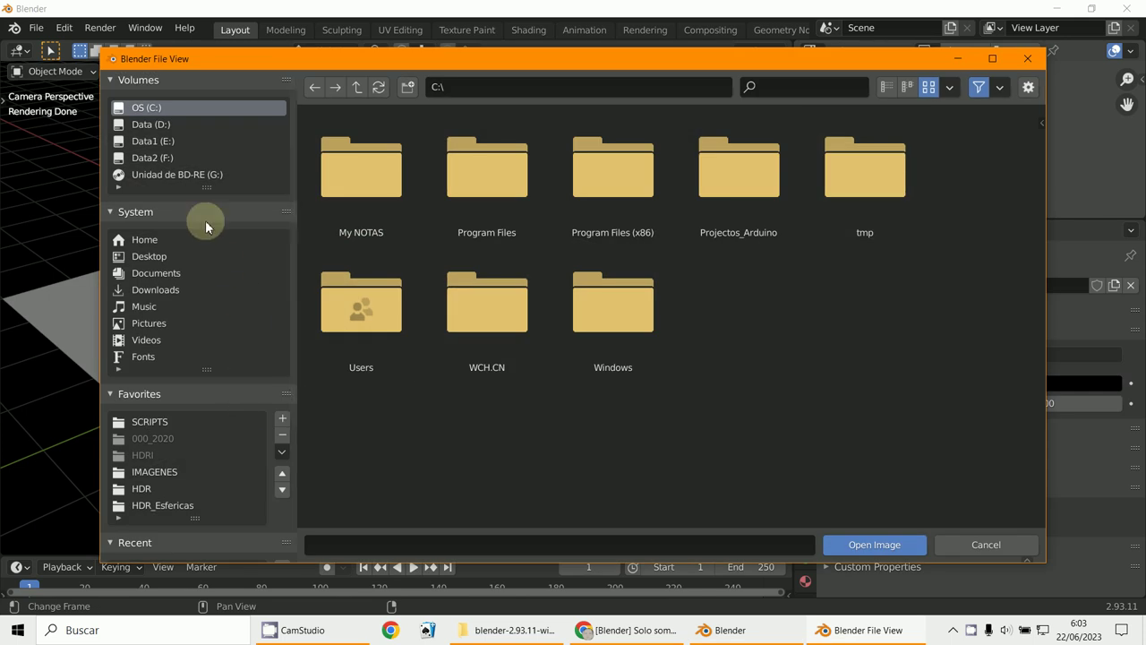
pyautogui.click(165, 127)
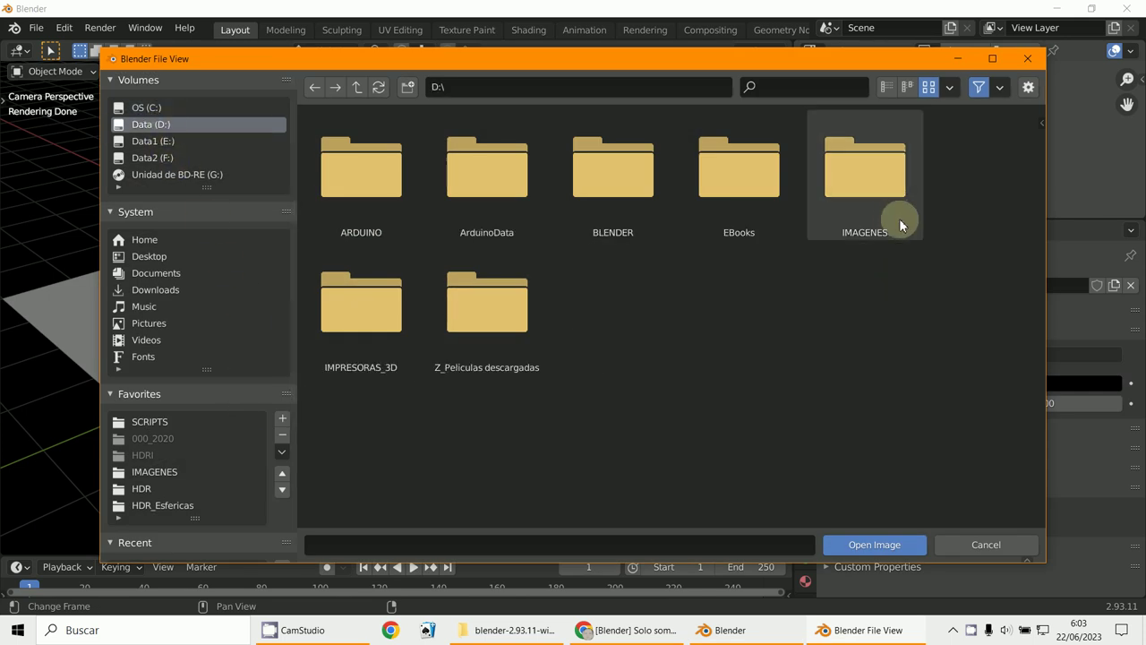
pyautogui.doubleClick(880, 197)
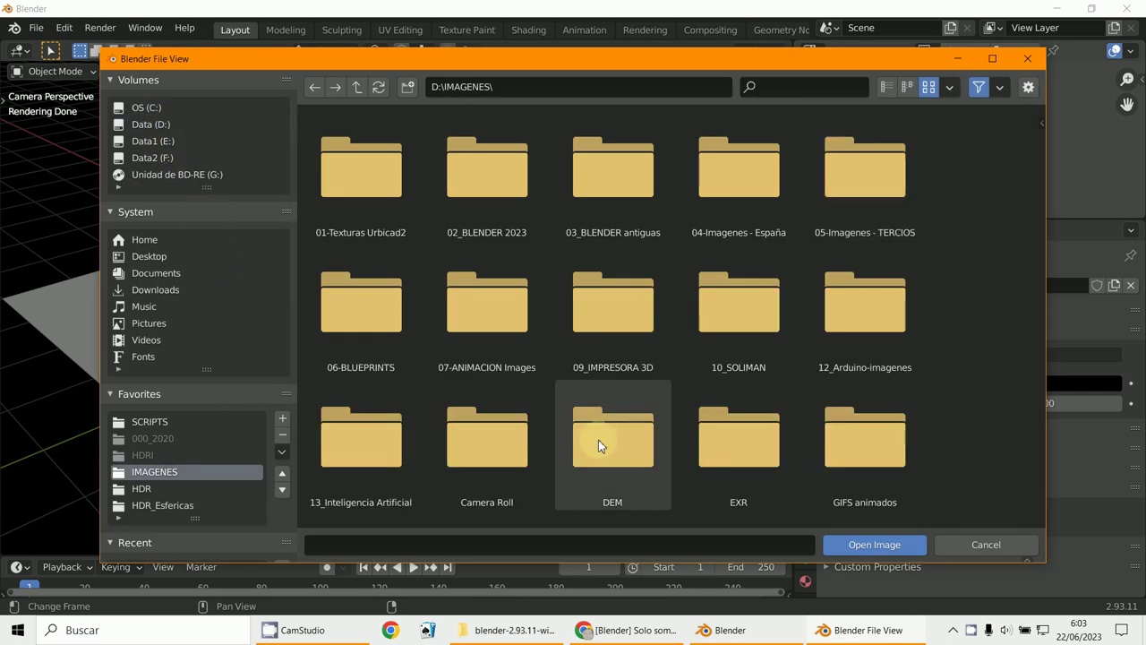
pyautogui.scroll(-3, 598, 440)
pyautogui.scroll(-3, 599, 440)
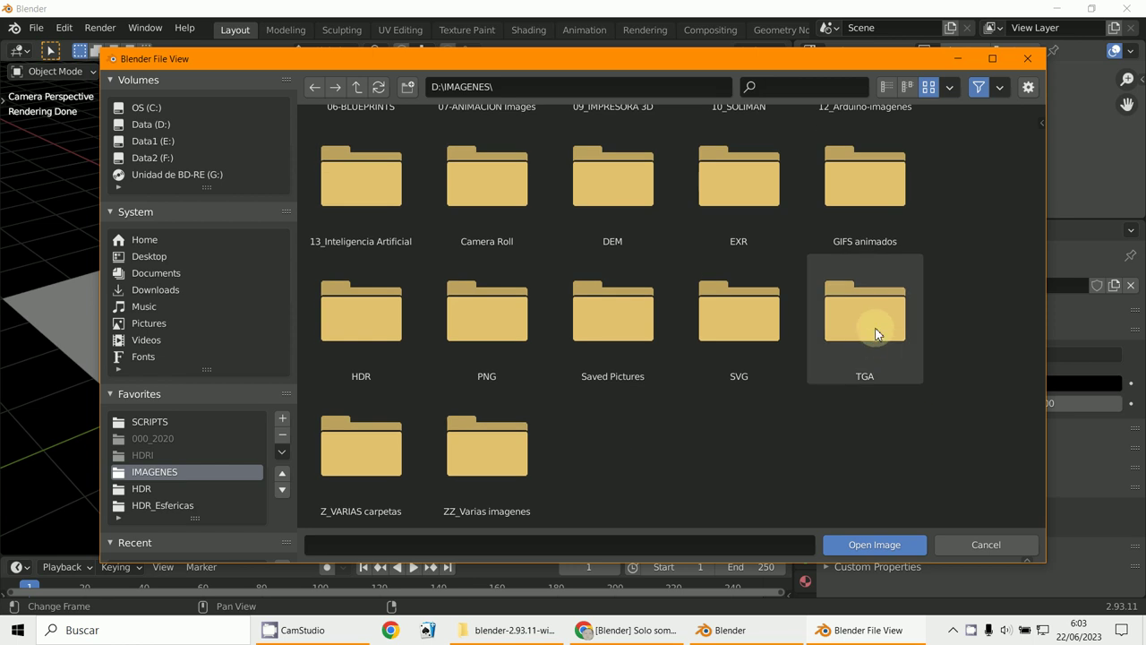
pyautogui.doubleClick(480, 333)
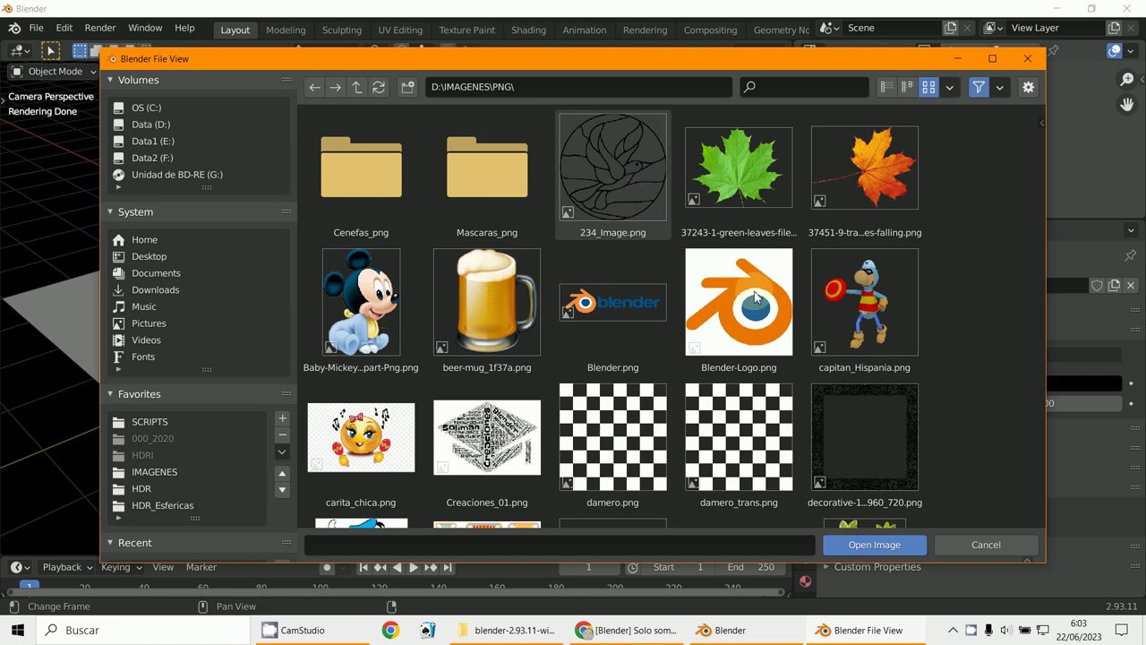
pyautogui.click(842, 319)
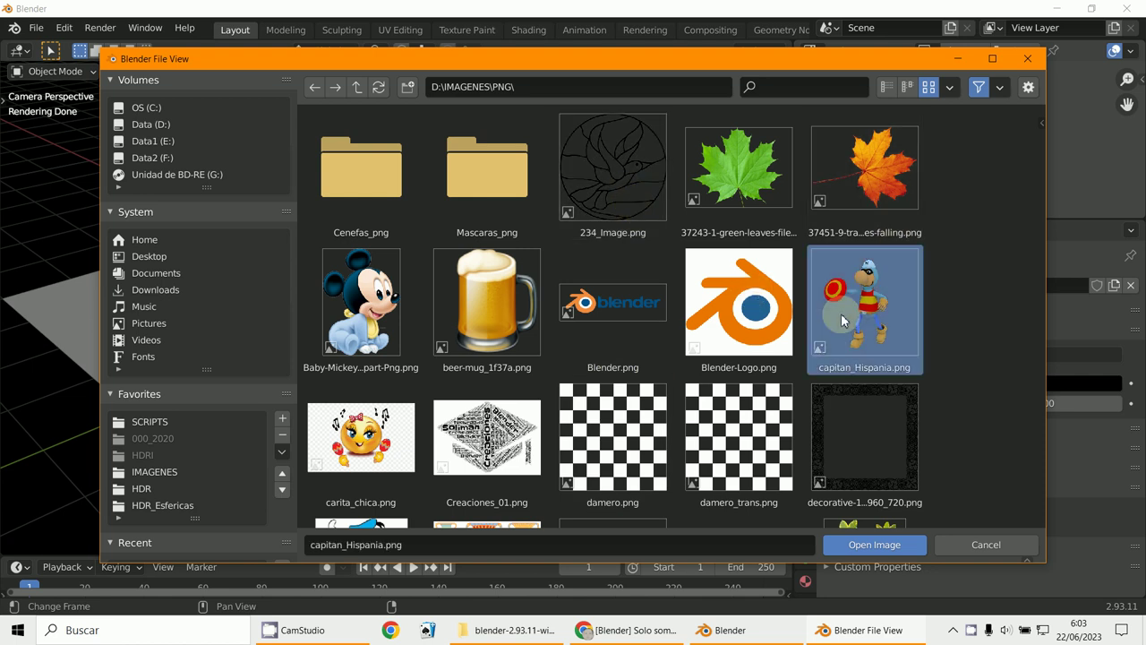
pyautogui.doubleClick(841, 320)
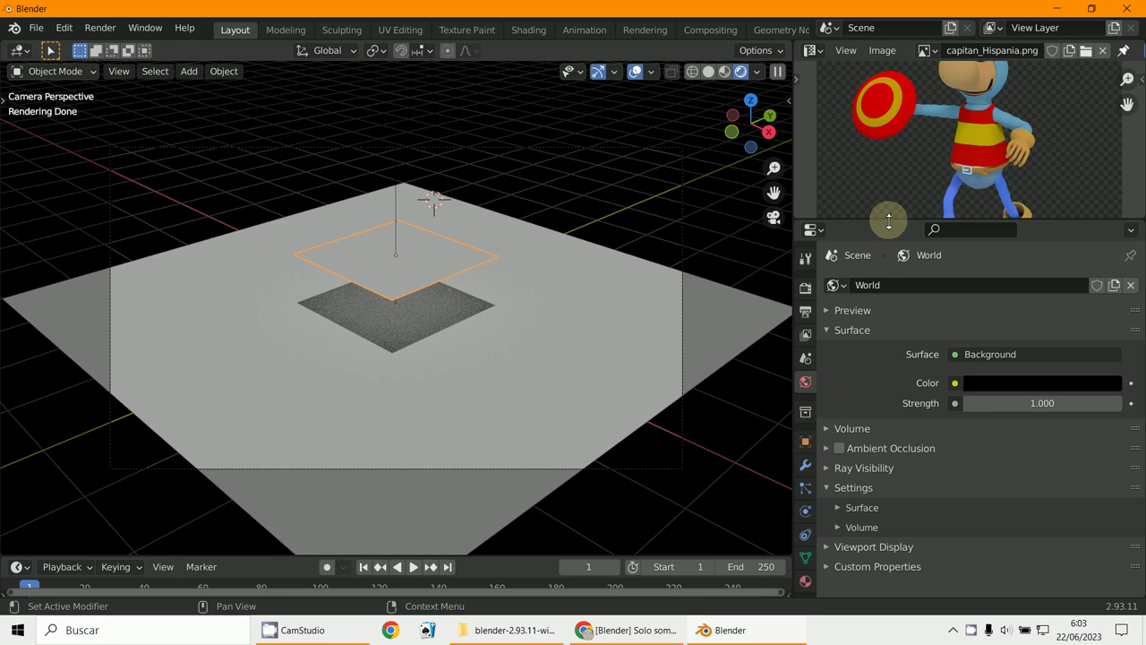
# Enlarge the UV Editor area moderately so the whole character image fits above the Properties editor.
pyautogui.moveTo(889, 221); pyautogui.dragTo(889, 400)
pyautogui.scroll(6, 848, 326)
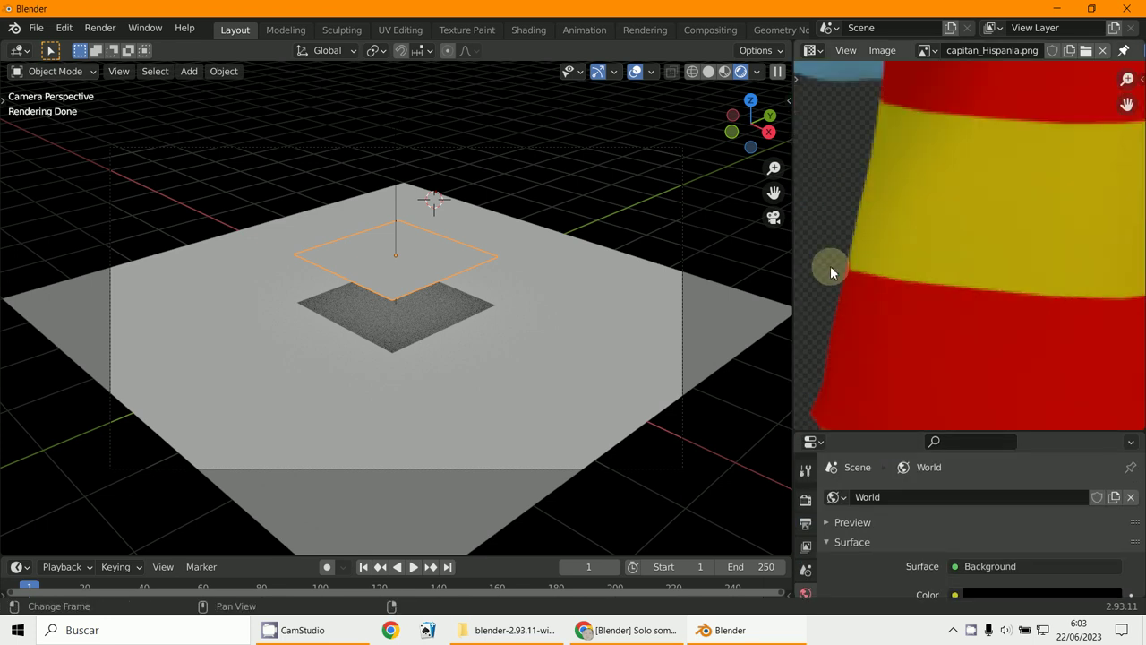
pyautogui.scroll(-7, 821, 229)
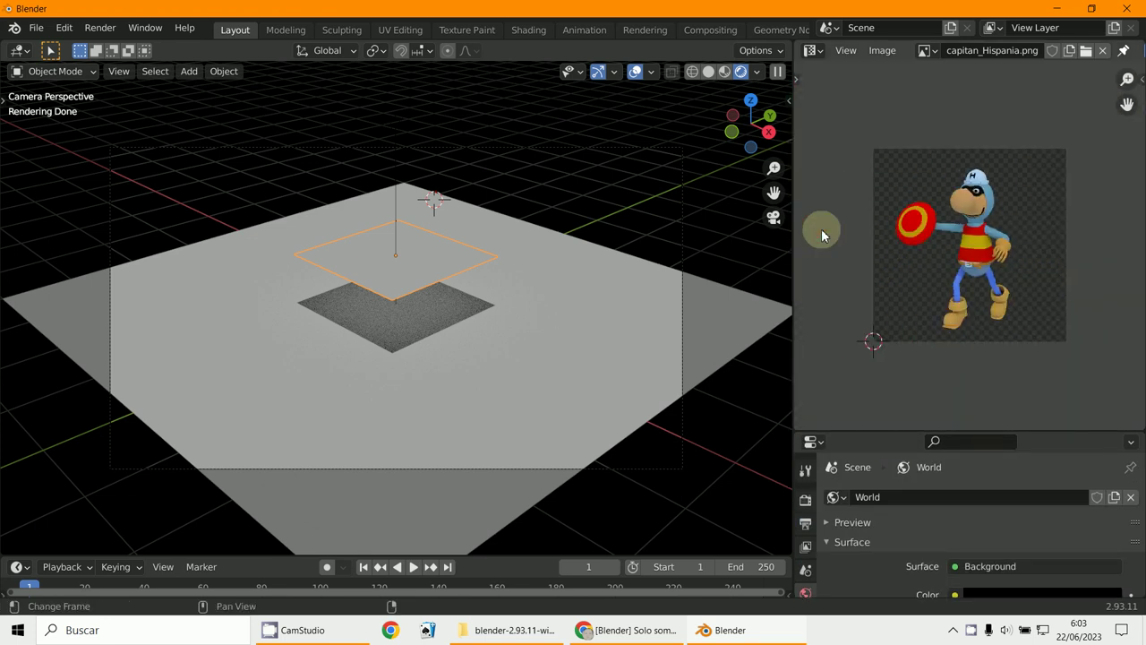
pyautogui.moveTo(937, 435); pyautogui.dragTo(976, 283)
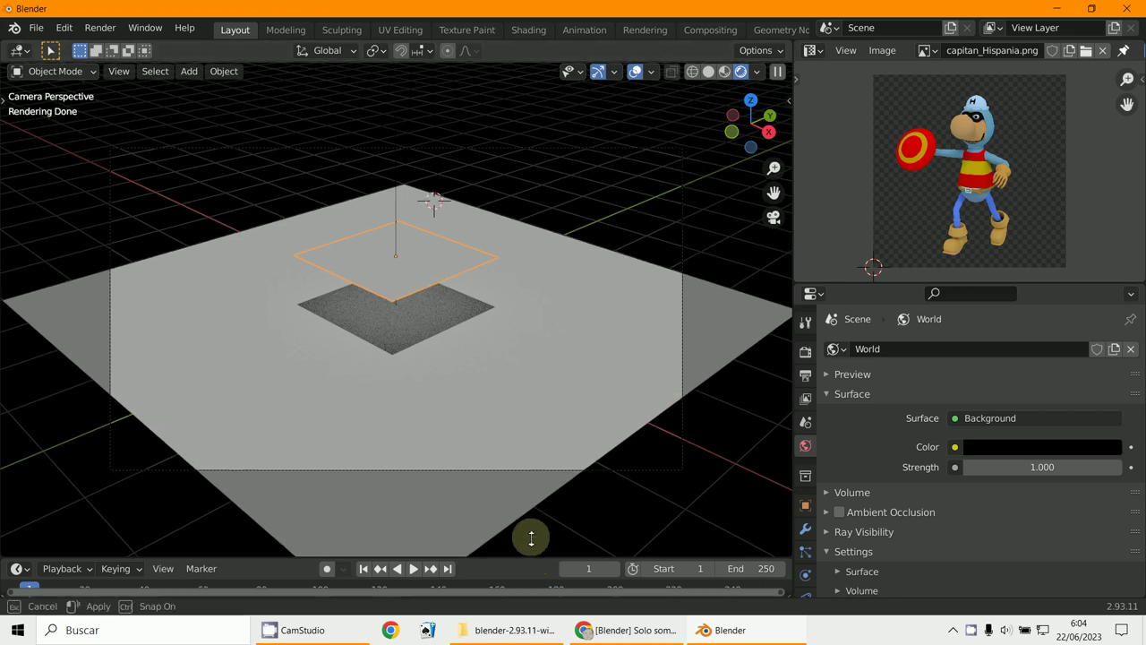
# Enlarge the Timeline area, change it into a Shader Editor and create a new material for the raised plane.
pyautogui.moveTo(532, 555); pyautogui.dragTo(589, 299)
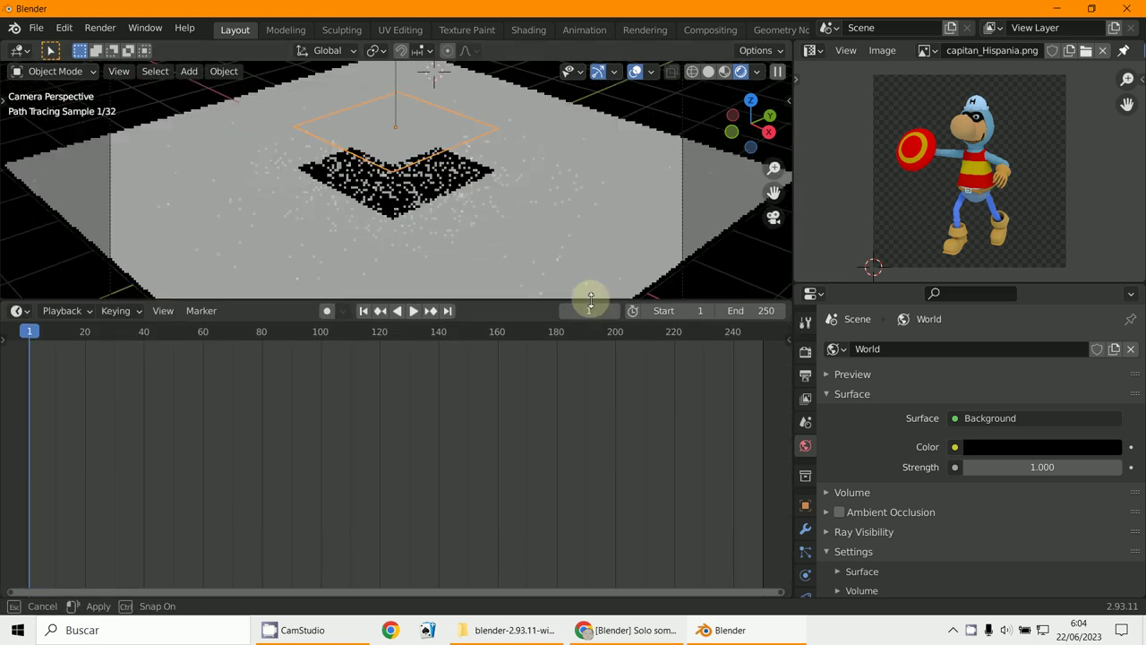
pyautogui.click(18, 310)
pyautogui.click(61, 482)
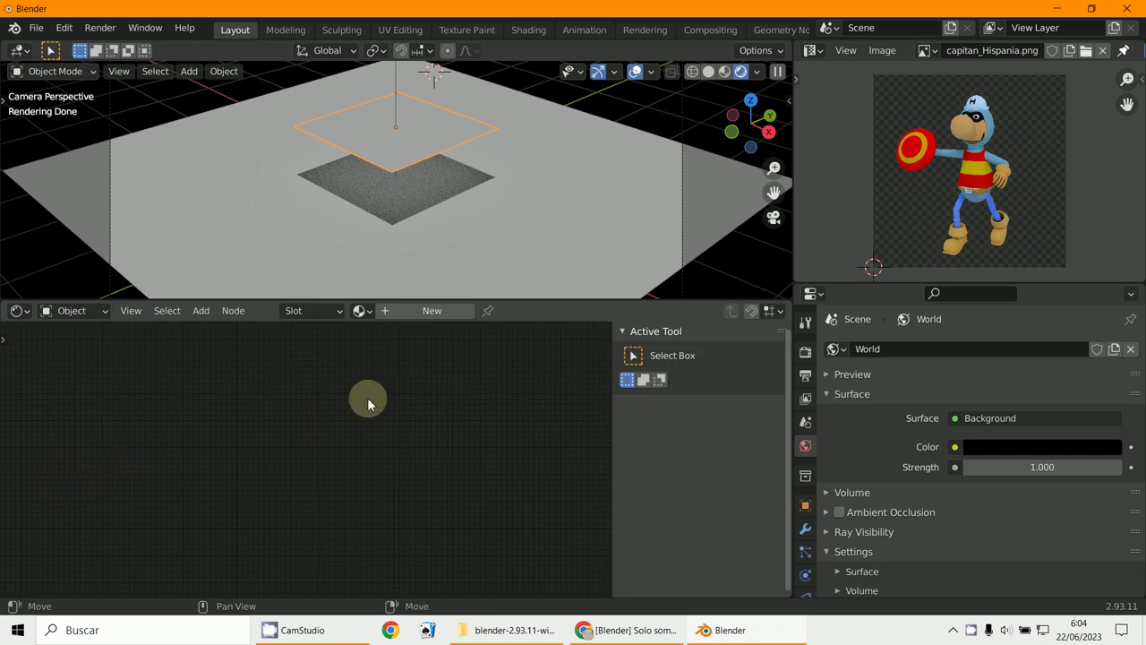
pyautogui.click(421, 313)
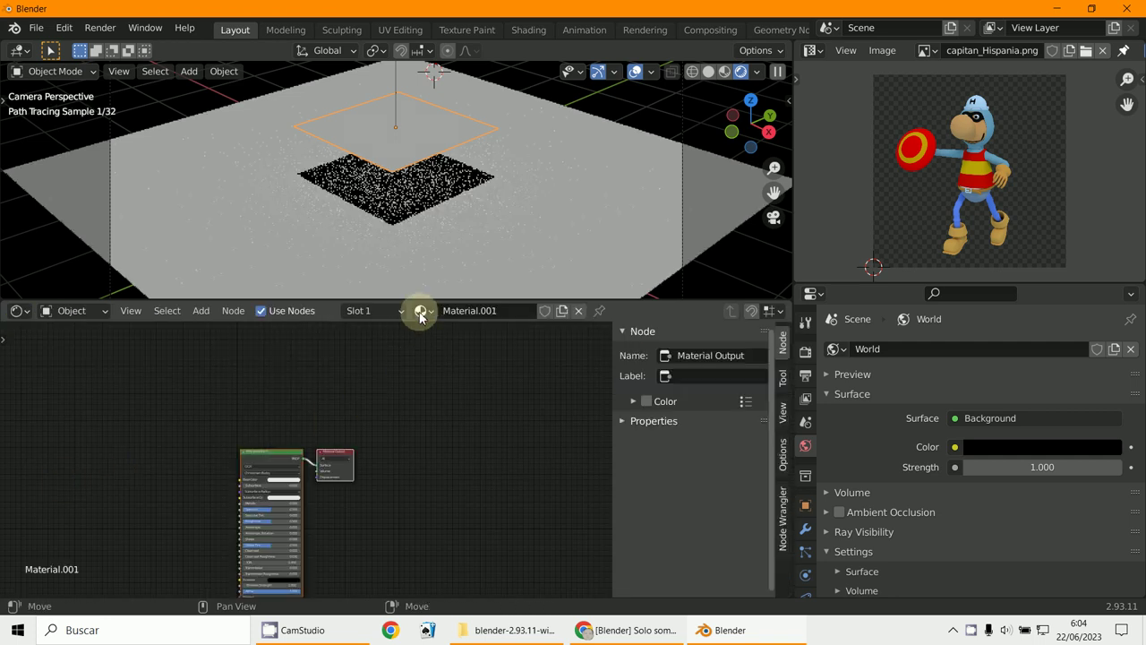
# Add a texture setup with Texture Coordinate, Mapping and Image Texture nodes to the Principled BSDF, and place it clear of the shader node.
pyautogui.click(269, 457)
pyautogui.hotkey('ctrl', 't')
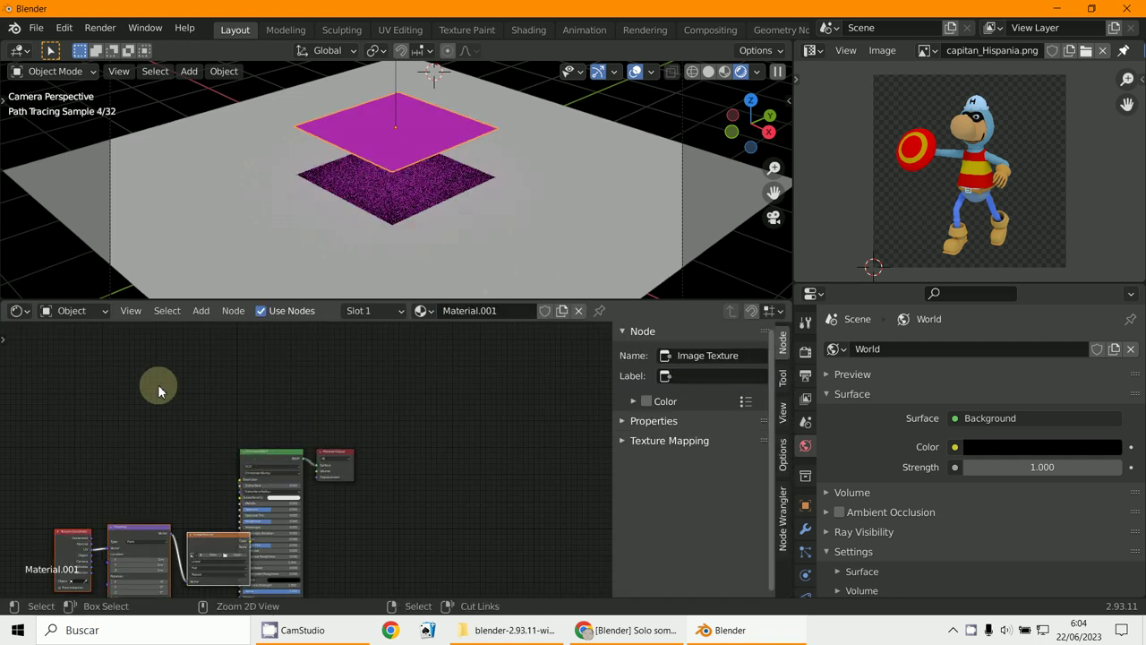
pyautogui.moveTo(220, 370); pyautogui.dragTo(277, 330, button='middle')
pyautogui.press('Home')
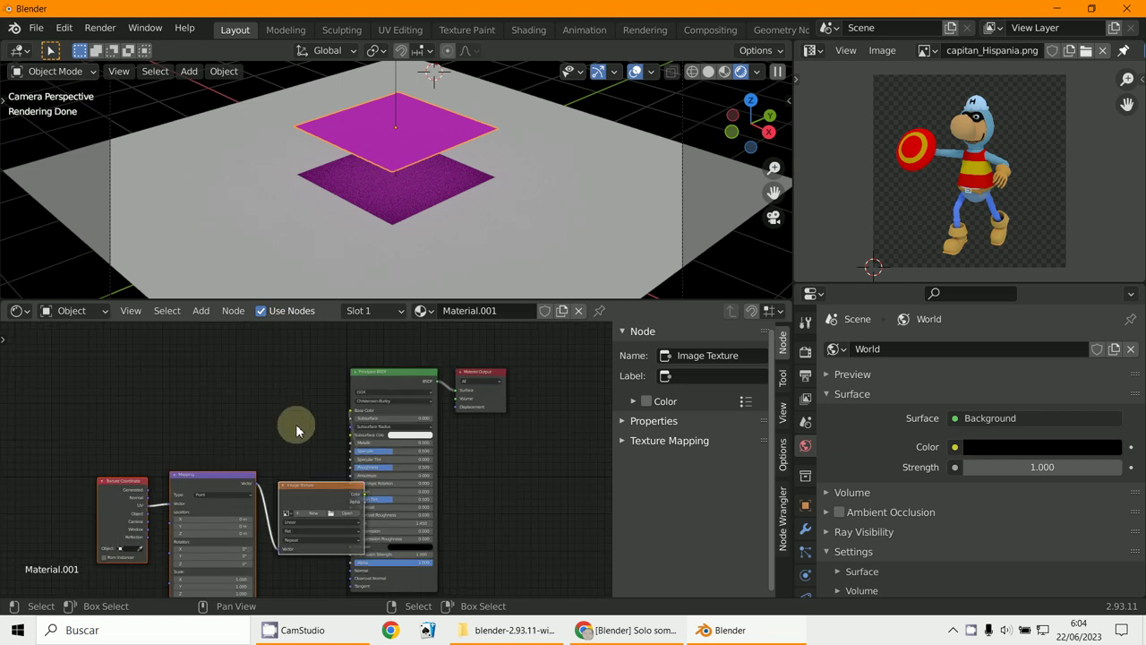
pyautogui.press('g')
pyautogui.click(229, 374)
pyautogui.scroll(3, 230, 374)
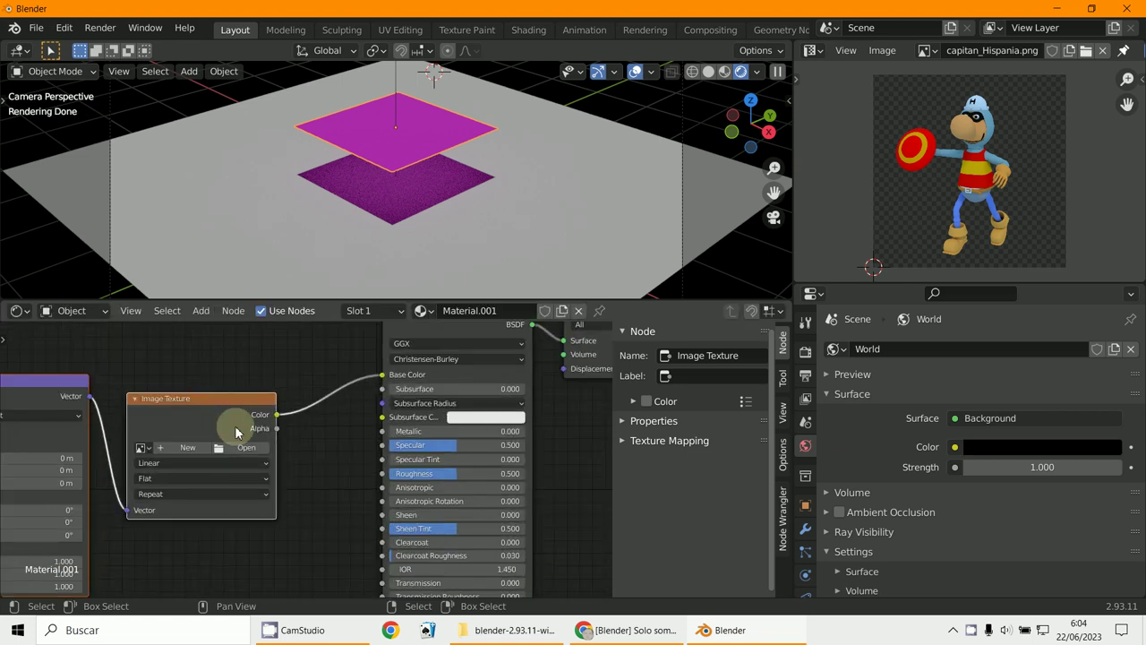
# Assign capitan_Hispania.png to the Image Texture node.
pyautogui.click(140, 447)
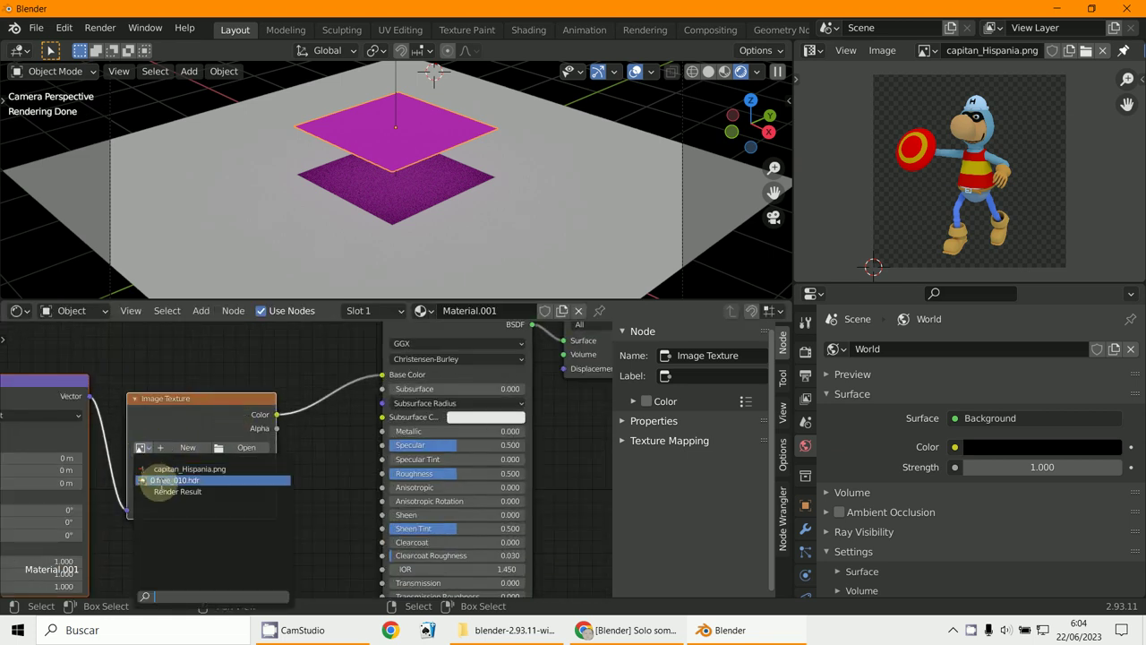
pyautogui.click(177, 468)
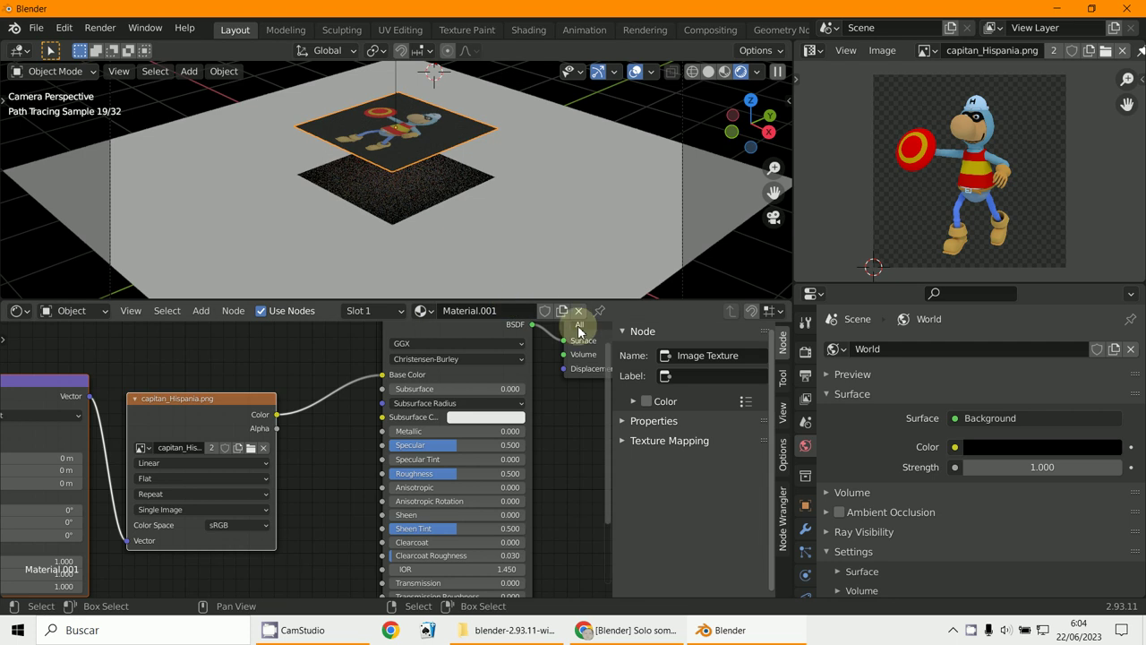
pyautogui.scroll(2, 449, 137)
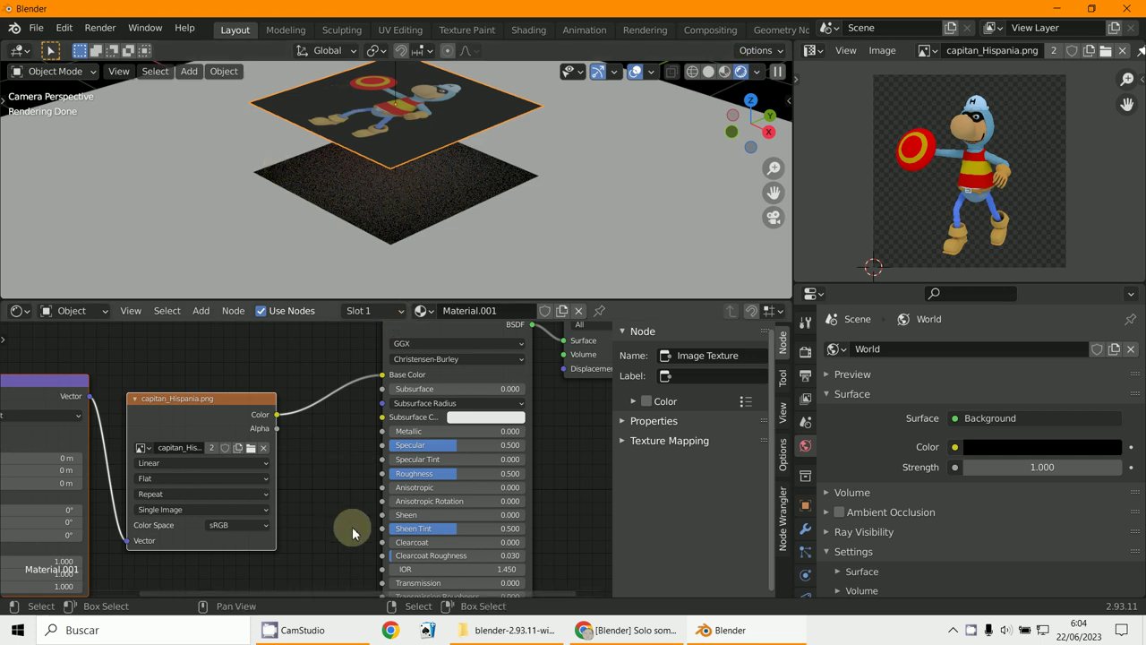
# Connect the Image Texture's Alpha output to the Alpha input of the Principled BSDF.
pyautogui.scroll(-3, 353, 533)
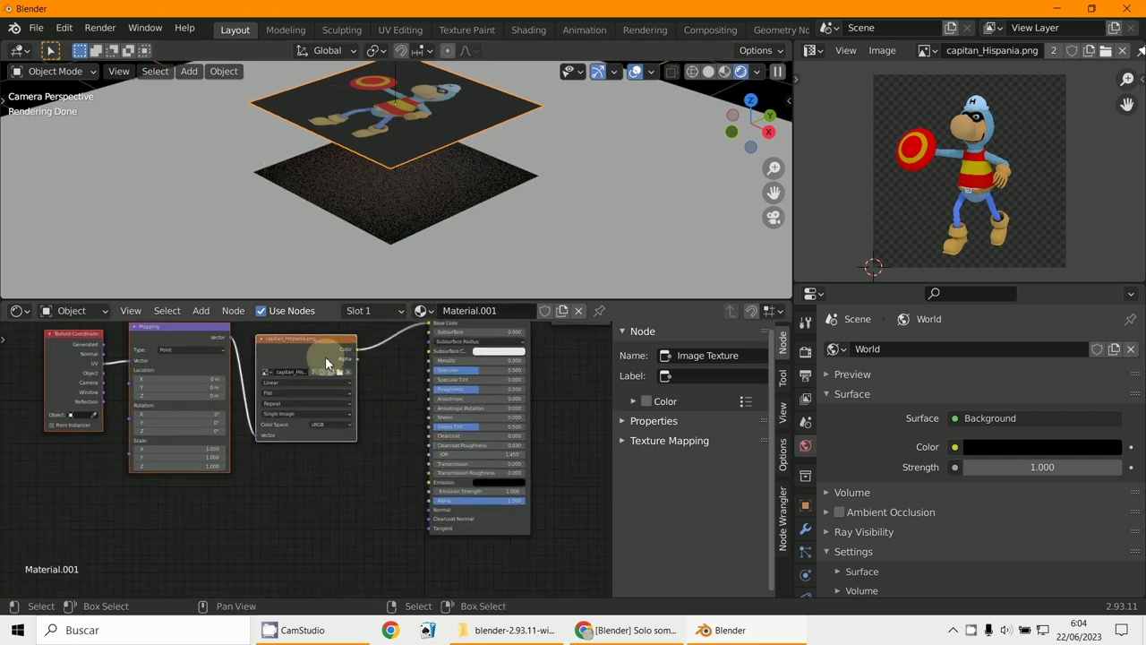
pyautogui.moveTo(314, 345); pyautogui.dragTo(310, 353)
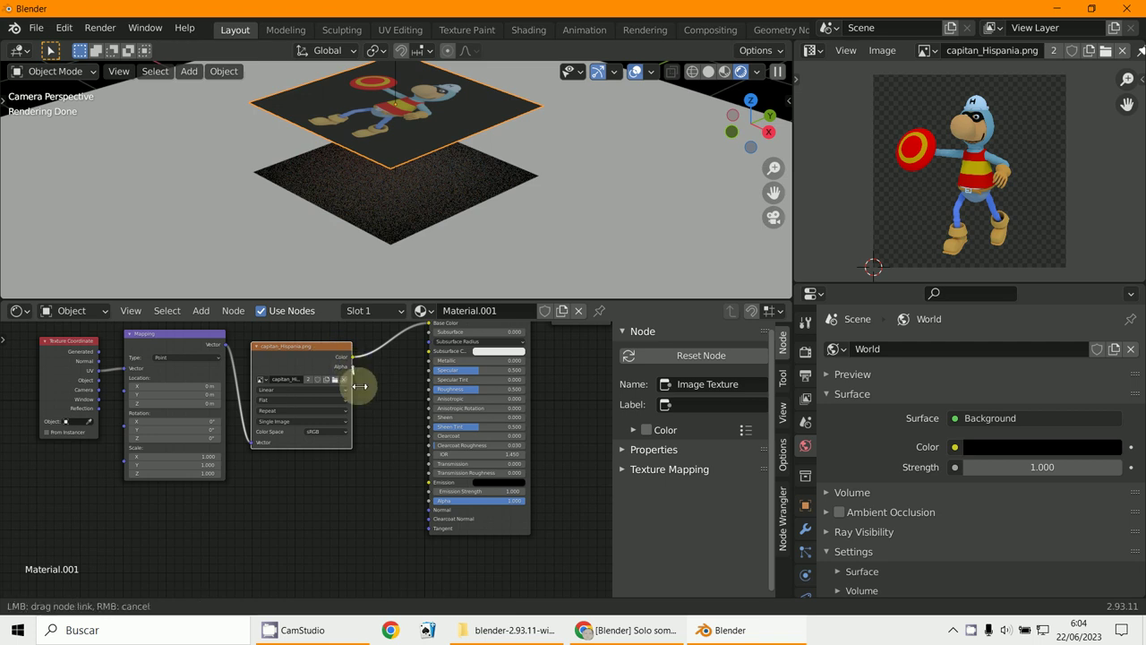
pyautogui.scroll(3, 353, 372)
pyautogui.moveTo(375, 376); pyautogui.dragTo(305, 549, button='middle')
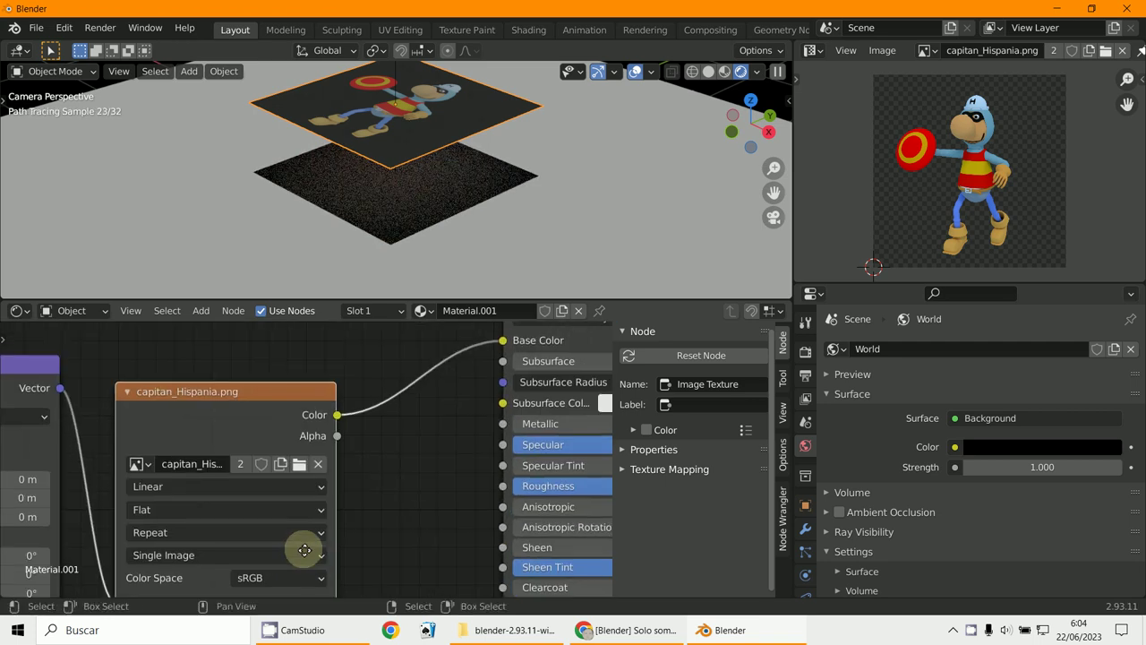
pyautogui.scroll(-3, 363, 511)
pyautogui.moveTo(363, 511); pyautogui.dragTo(350, 349, button='middle')
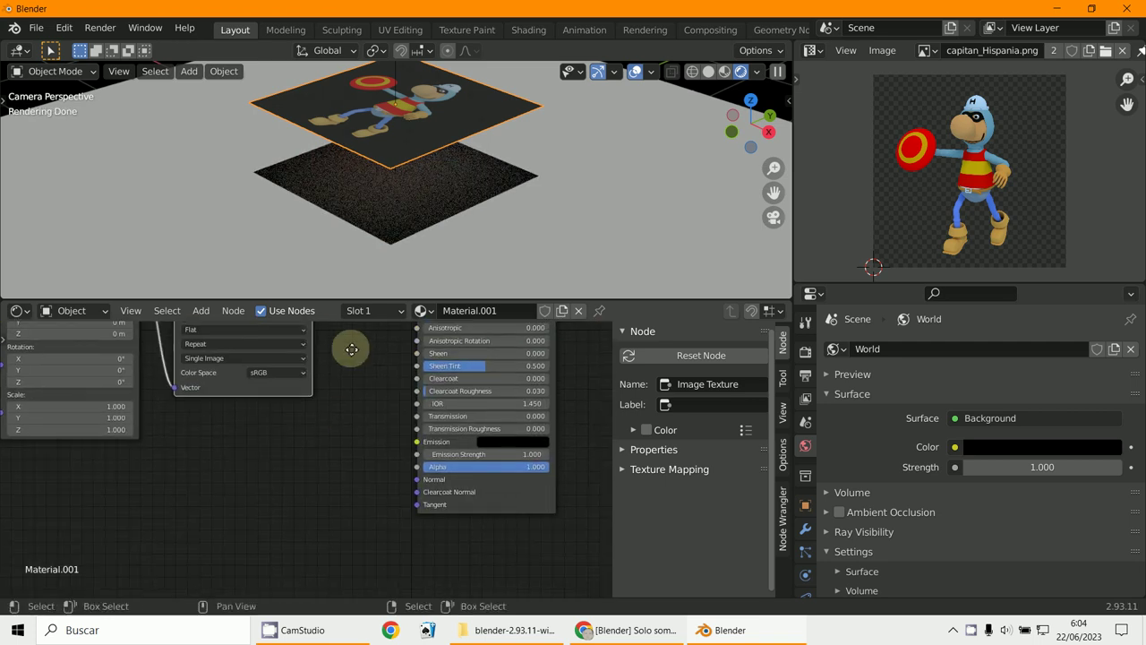
pyautogui.scroll(3, 350, 351)
pyautogui.scroll(-3, 383, 448)
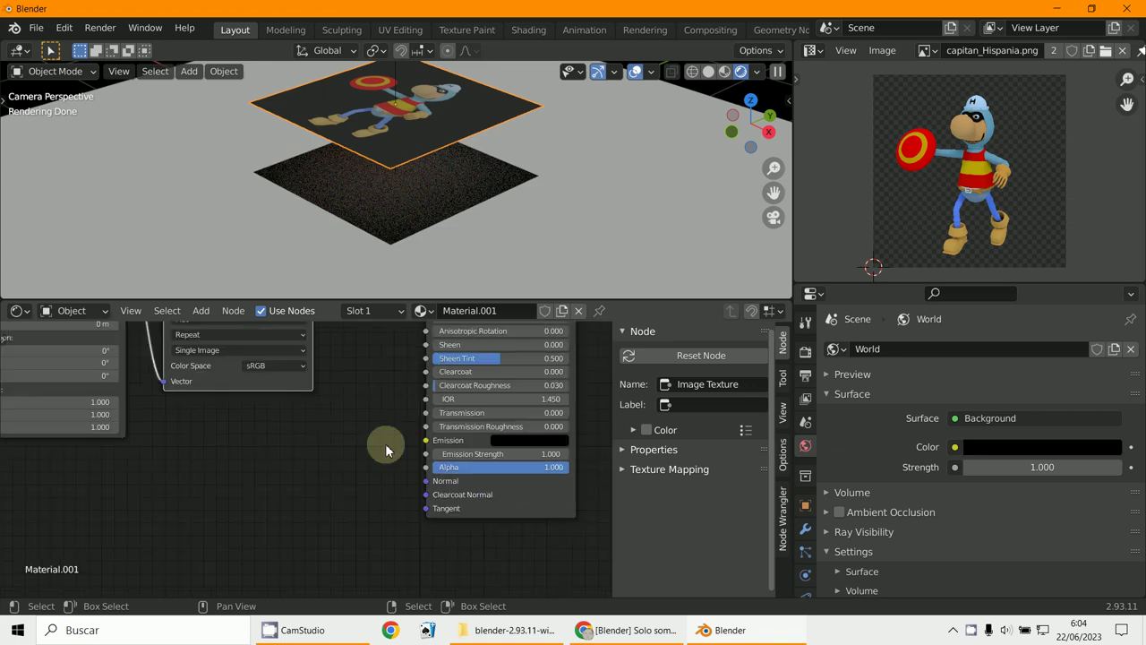
pyautogui.moveTo(383, 447); pyautogui.dragTo(404, 544, button='middle')
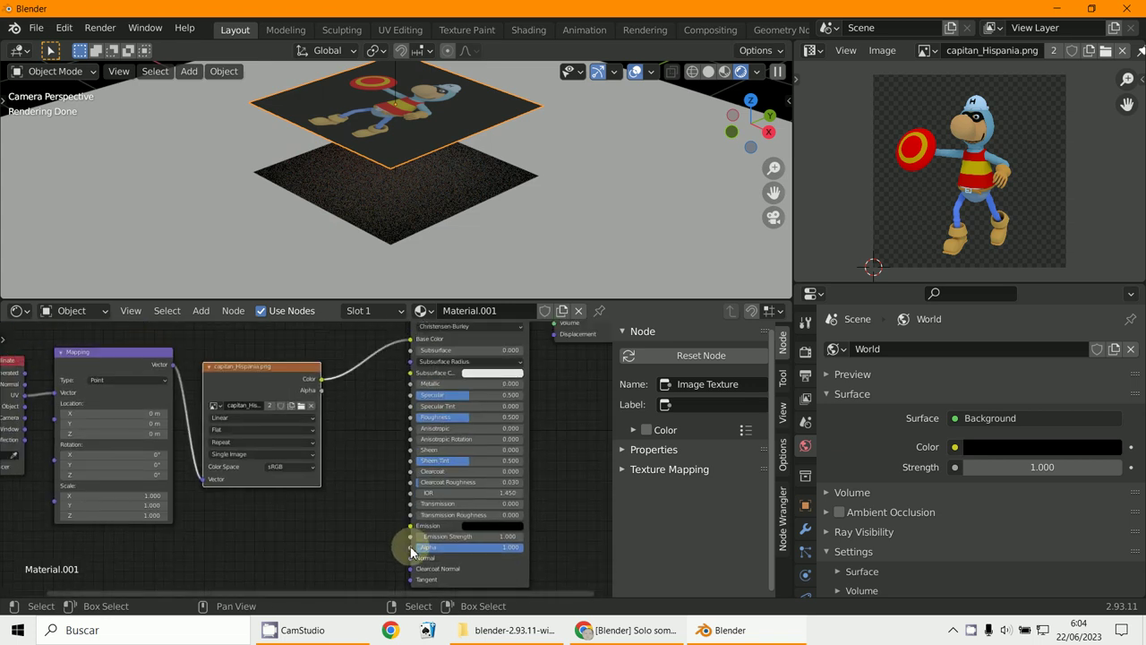
pyautogui.moveTo(411, 550); pyautogui.dragTo(320, 390)
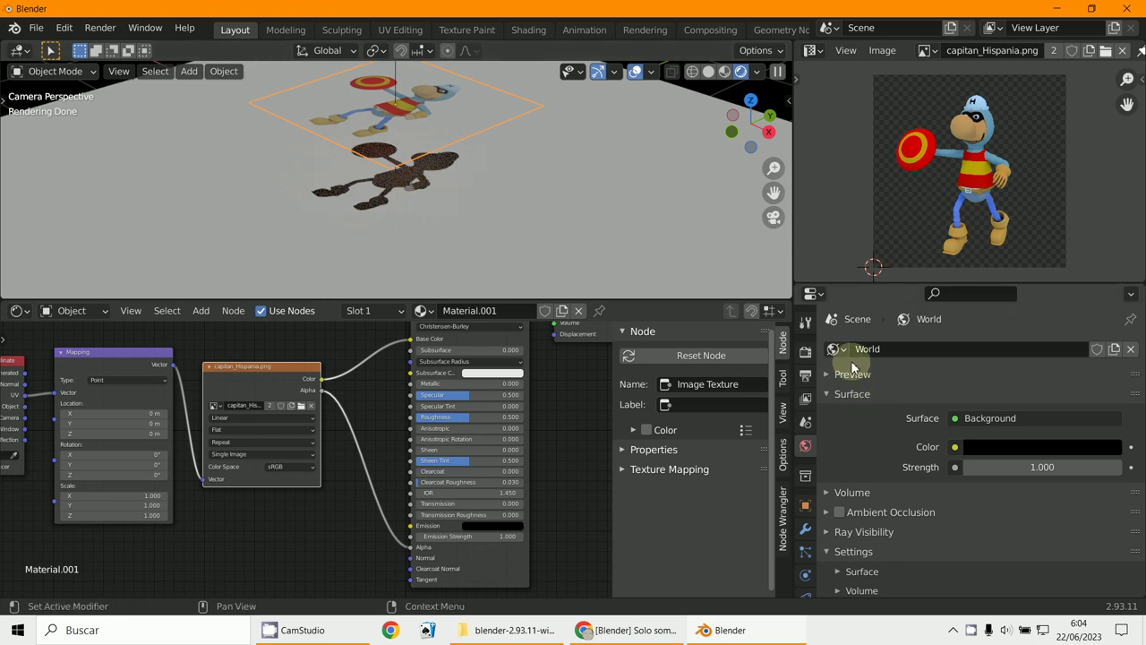
# Change the scene's render engine to Eevee.
pyautogui.click(805, 352)
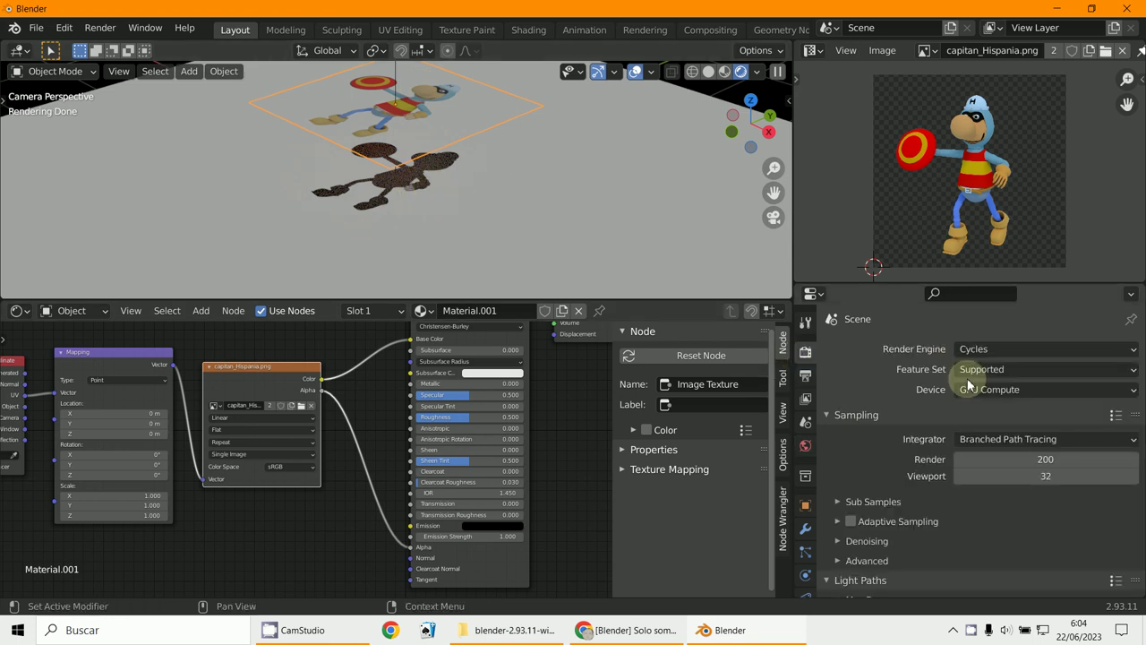
pyautogui.click(982, 350)
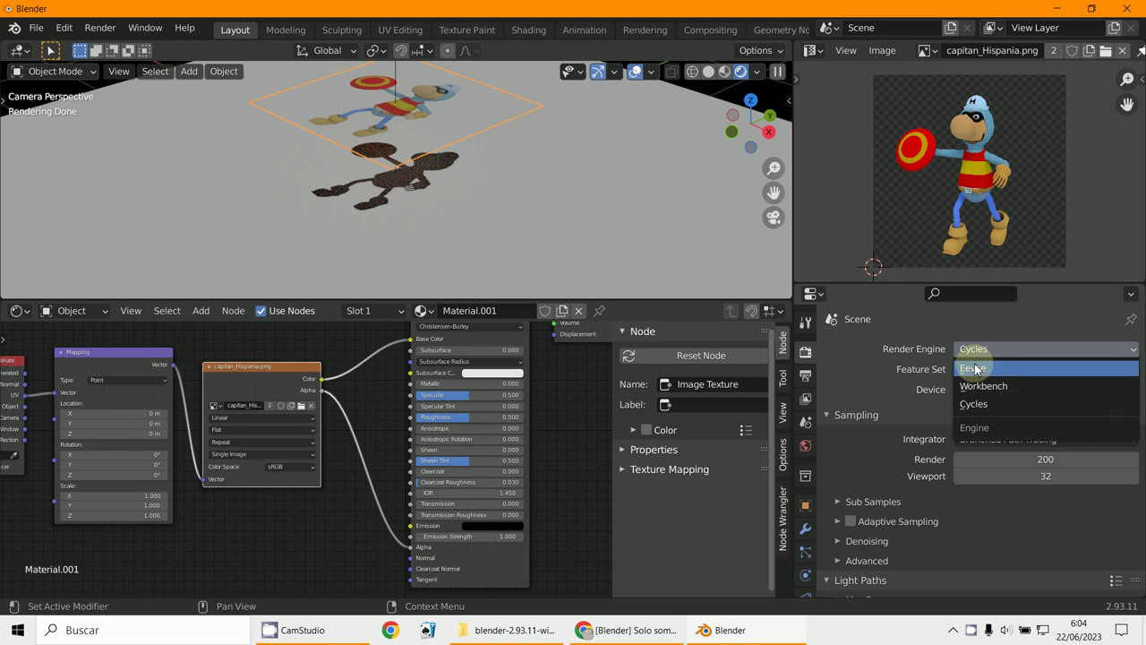
pyautogui.click(975, 369)
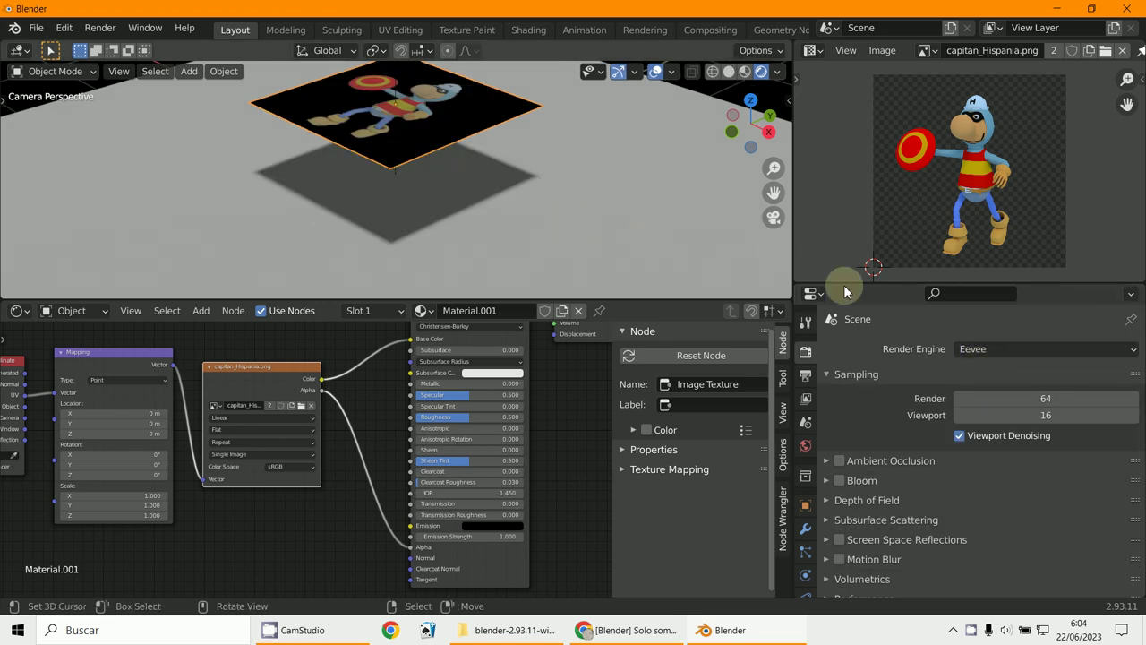
# Enlarge the Properties editor and set the raised plane material's blend mode to Alpha Hashed.
pyautogui.moveTo(849, 289); pyautogui.dragTo(848, 158)
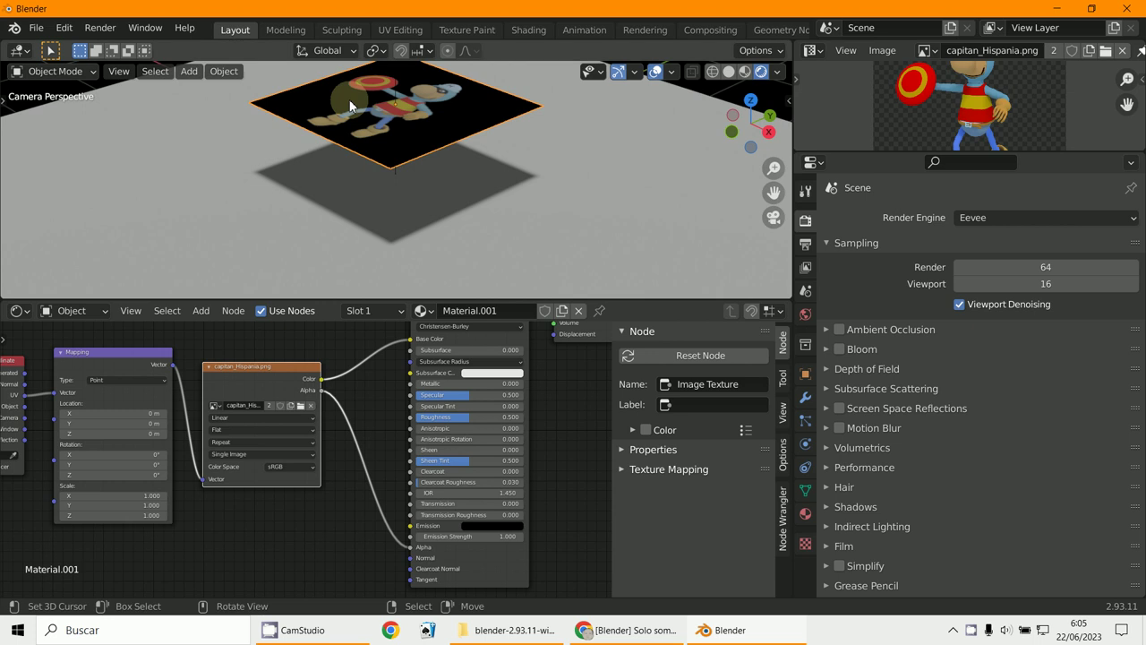
pyautogui.click(805, 513)
pyautogui.click(826, 332)
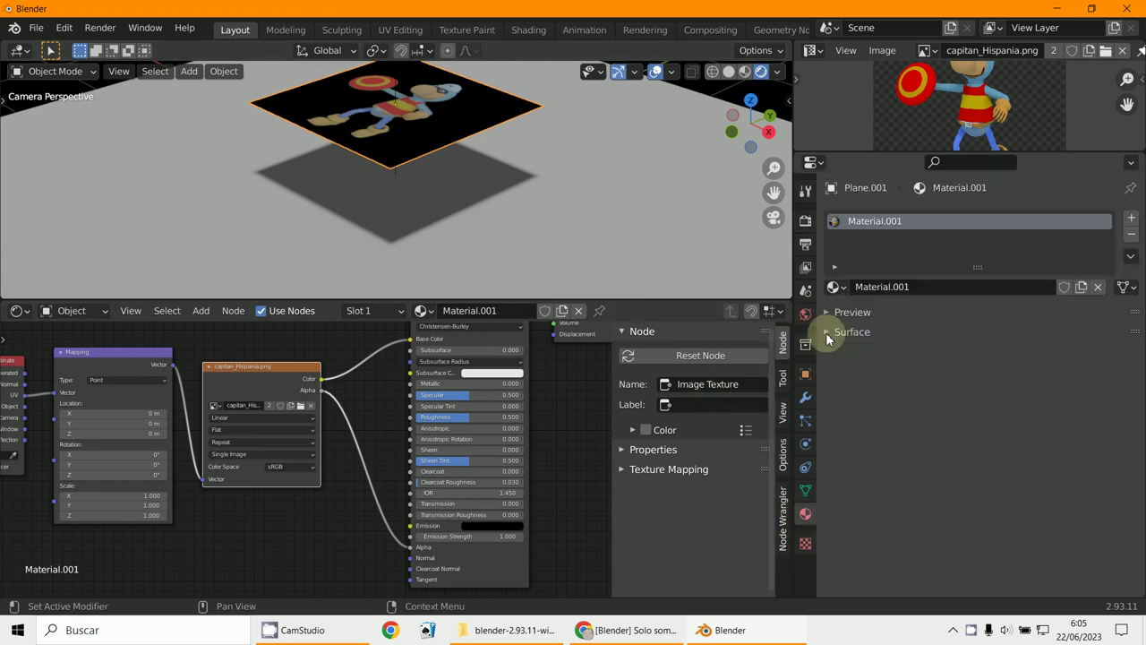
pyautogui.click(828, 370)
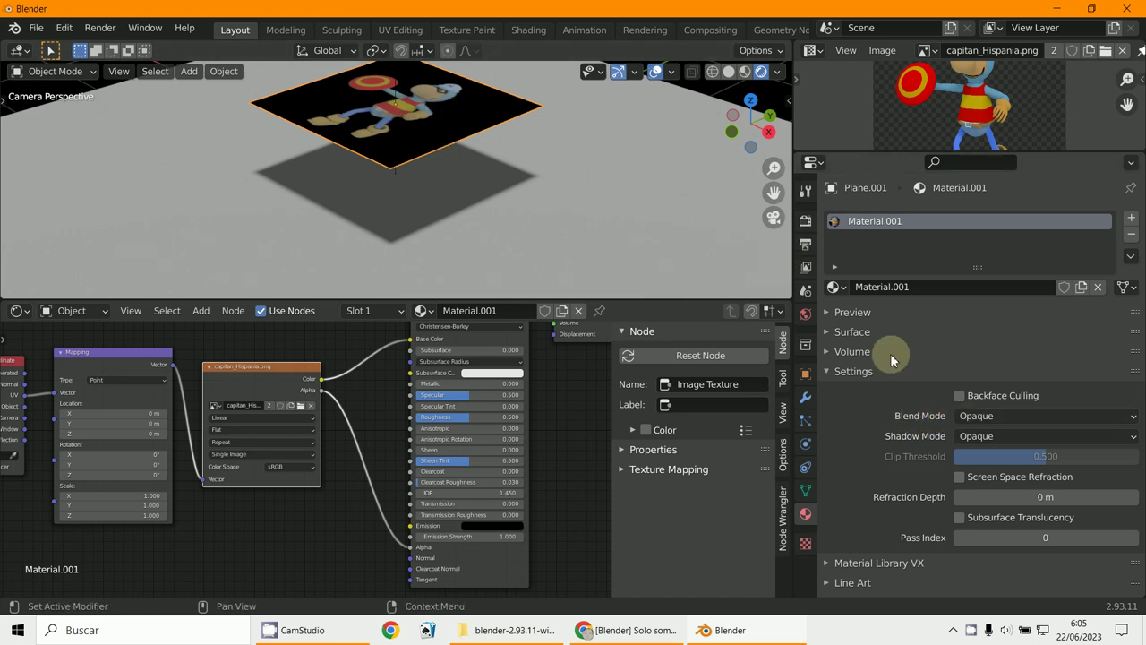
pyautogui.click(980, 416)
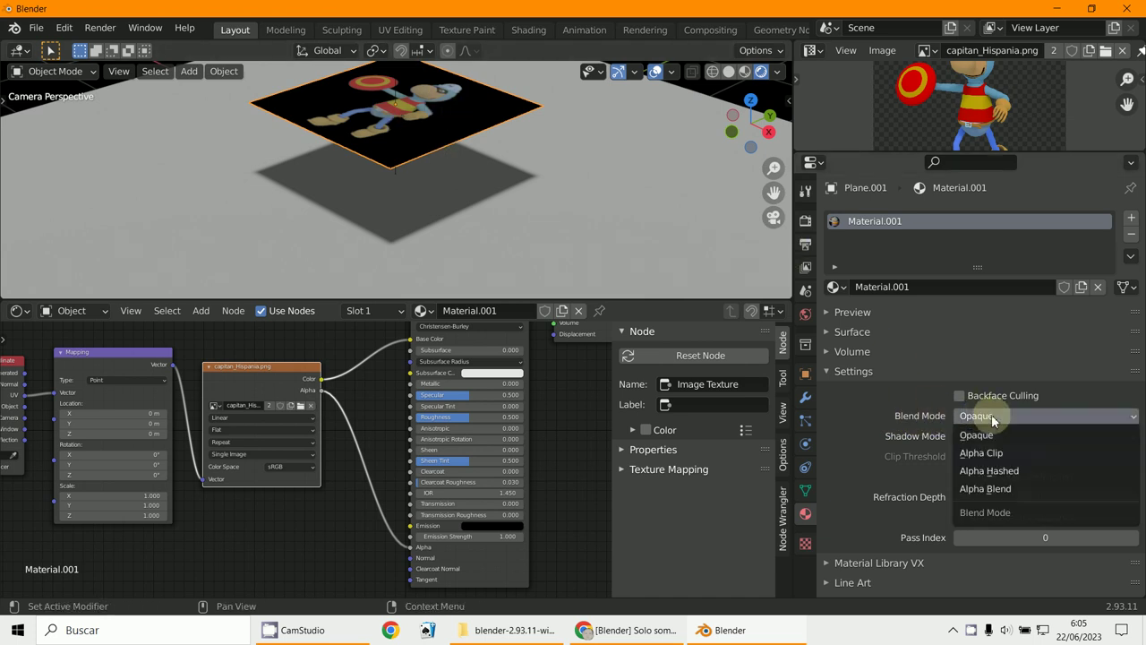
pyautogui.click(1000, 472)
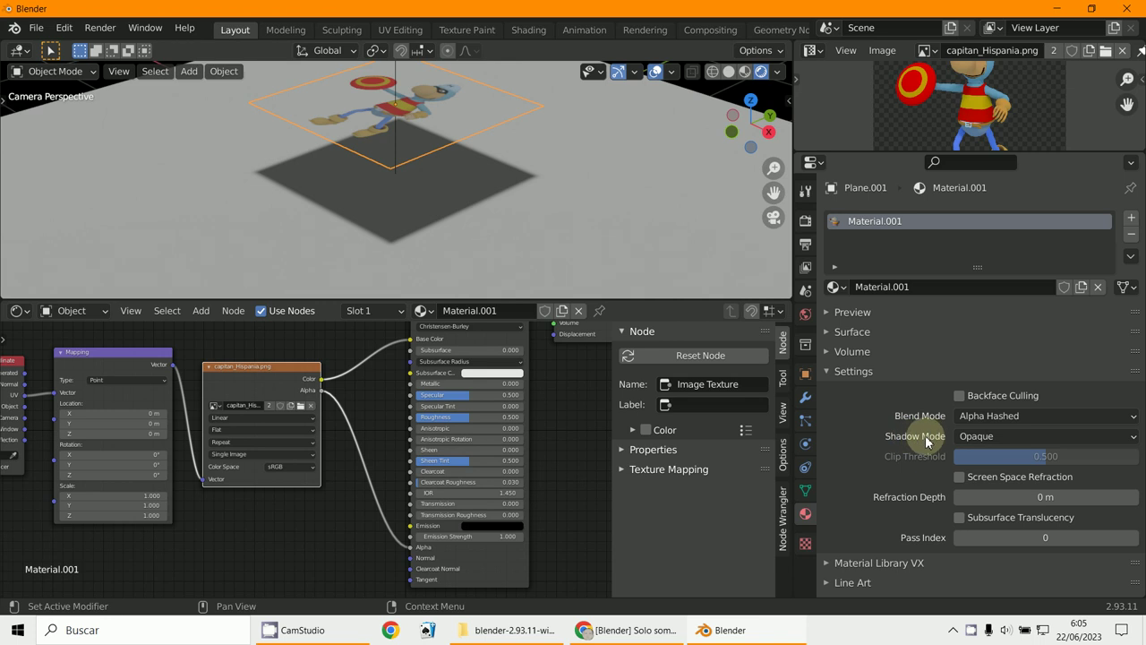
# Set the raised plane material's shadow mode to Alpha Hashed.
pyautogui.click(972, 436)
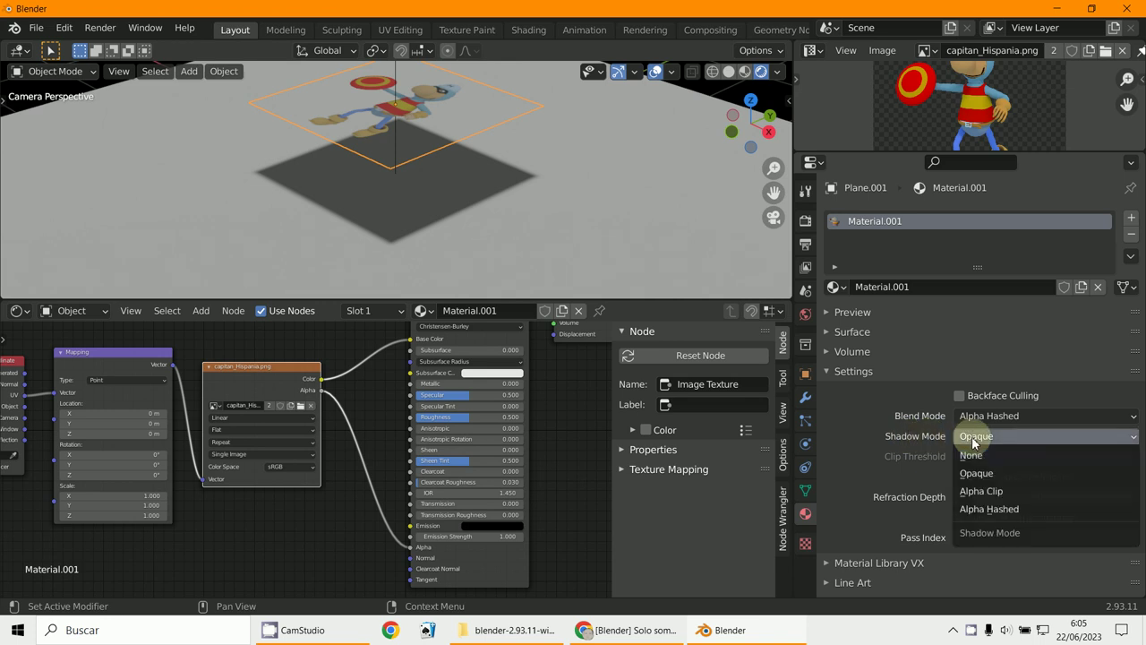
pyautogui.click(996, 510)
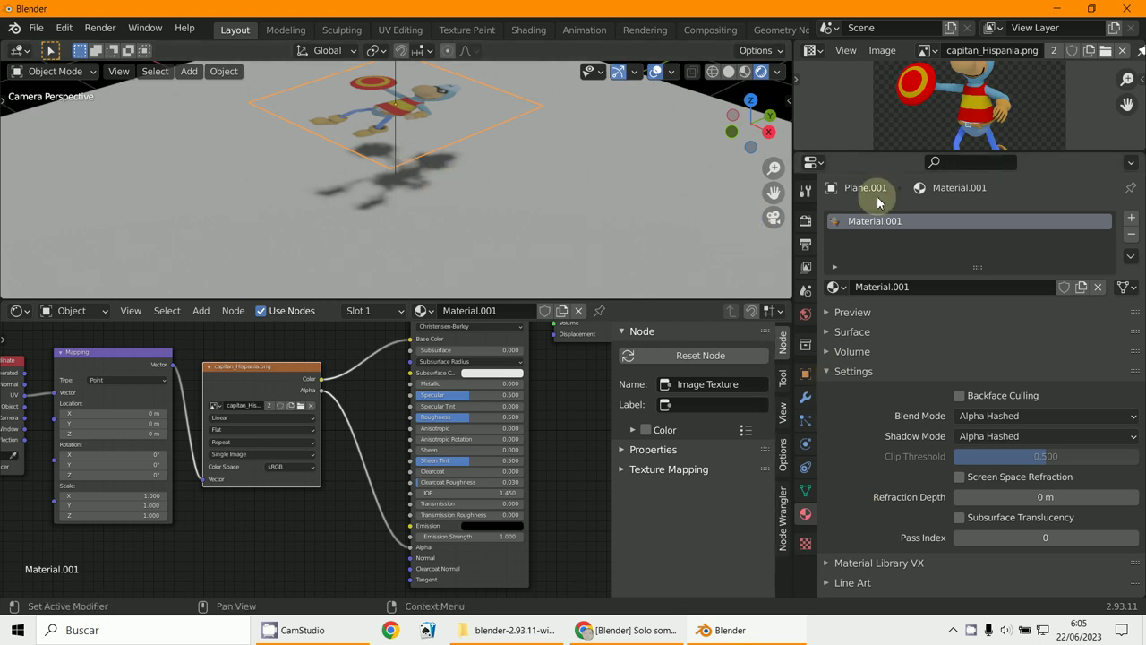
# Enlarge the Image Editor area, switch it to the Outliner, and select the Light object.
pyautogui.moveTo(893, 151); pyautogui.dragTo(889, 233)
pyautogui.click(813, 52)
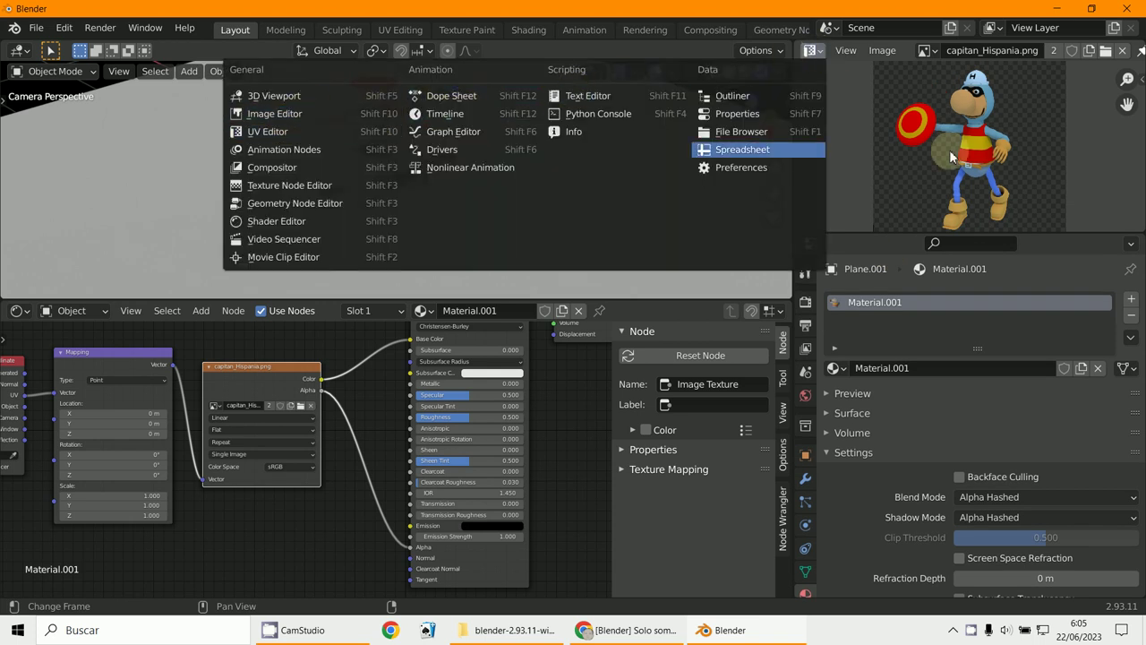
pyautogui.click(811, 51)
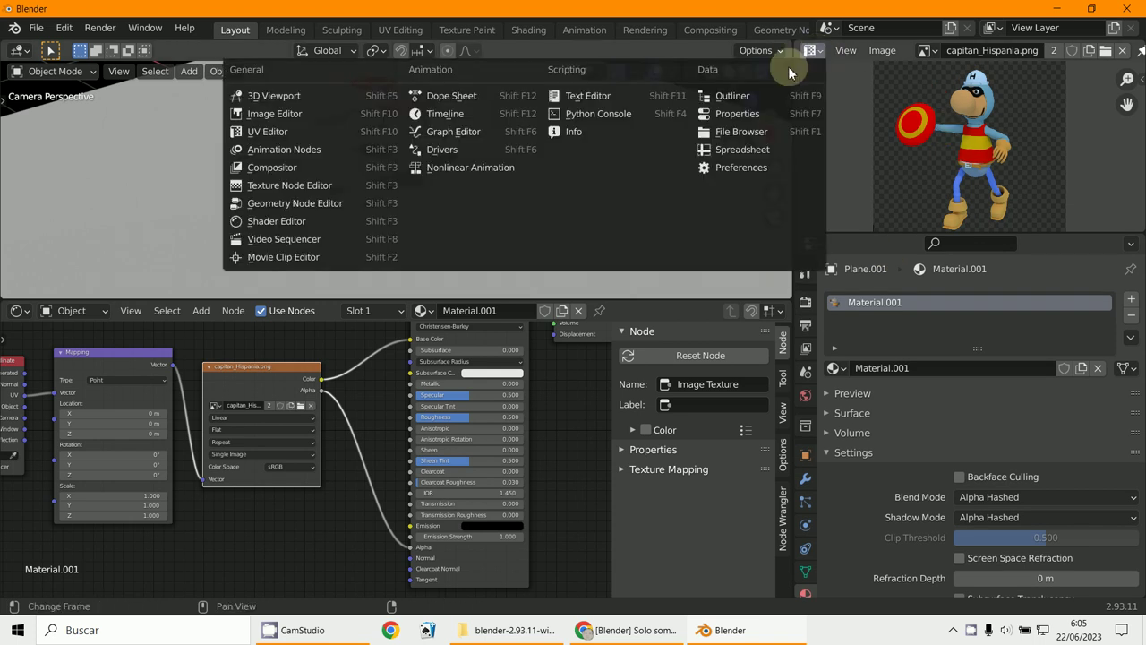
pyautogui.click(744, 90)
pyautogui.click(877, 119)
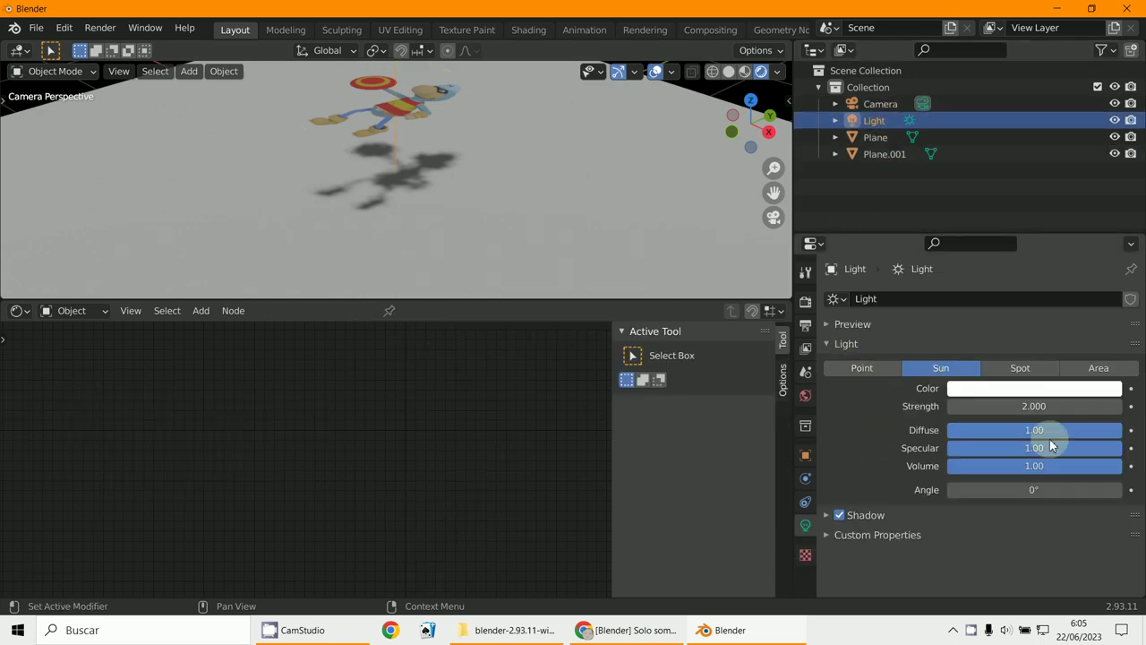
# Set the sun light's strength to 2.
pyautogui.moveTo(1030, 408)
pyautogui.mouseDown()
pyautogui.moveTo(1084, 404)
pyautogui.moveTo(1026, 407)
pyautogui.mouseUp()
pyautogui.click(1026, 407)
pyautogui.write('2')
pyautogui.press('Return')
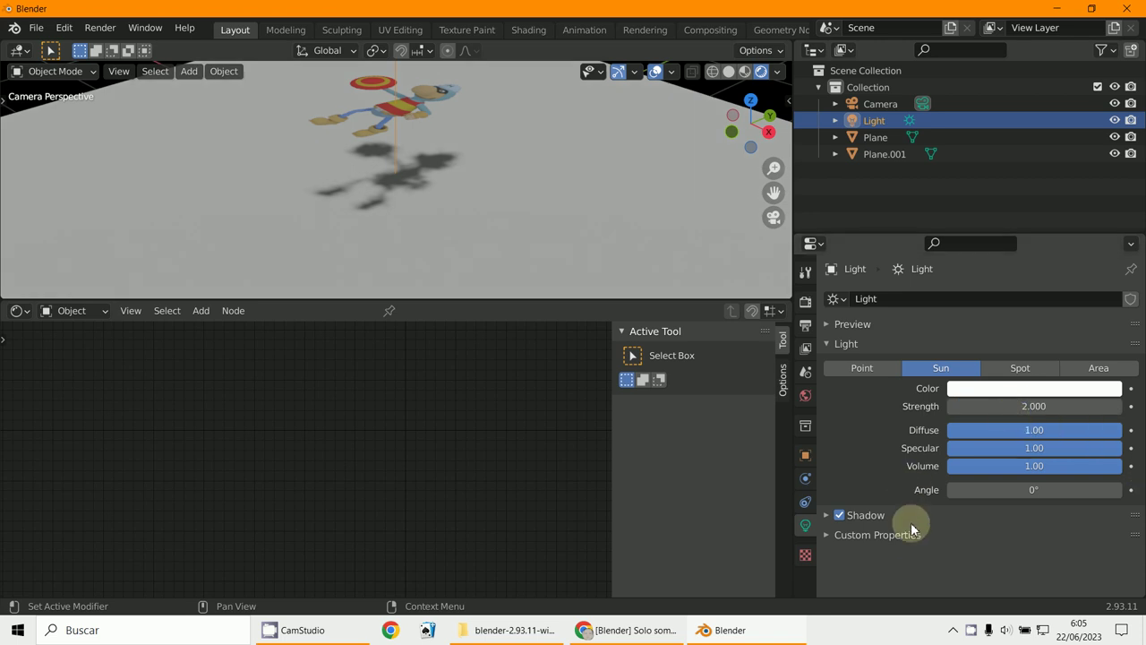
# Examine the sun light's Cascaded Shadow Map and Contact Shadows settings, switching contact shadows on and back off.
pyautogui.click(829, 518)
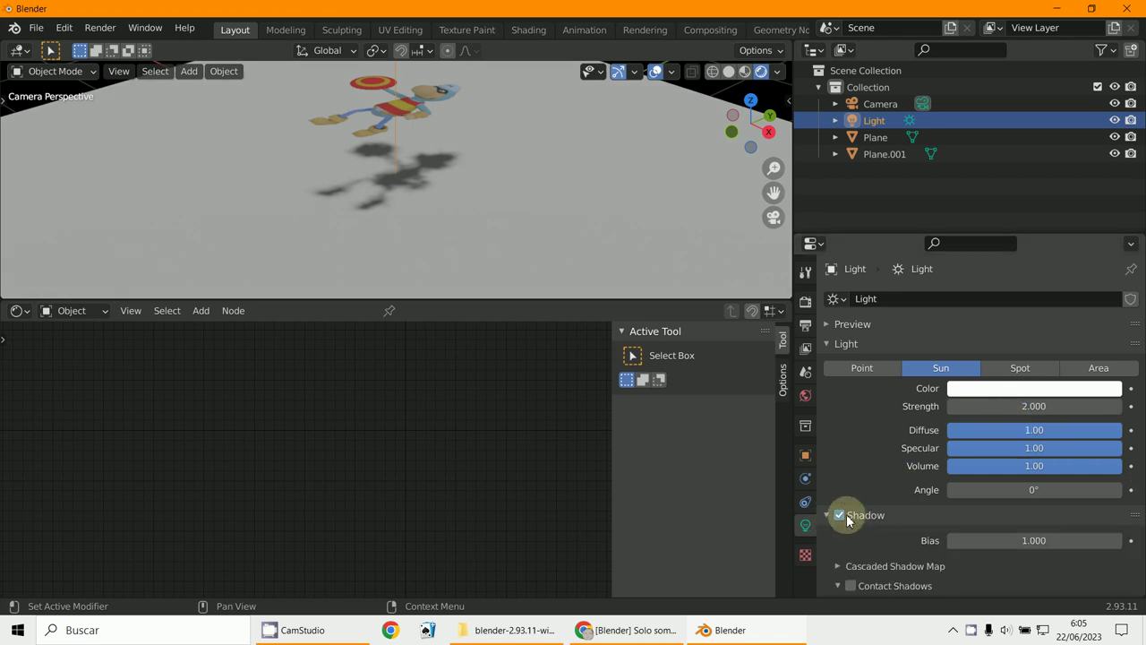
pyautogui.scroll(-2, 869, 502)
pyautogui.click(840, 484)
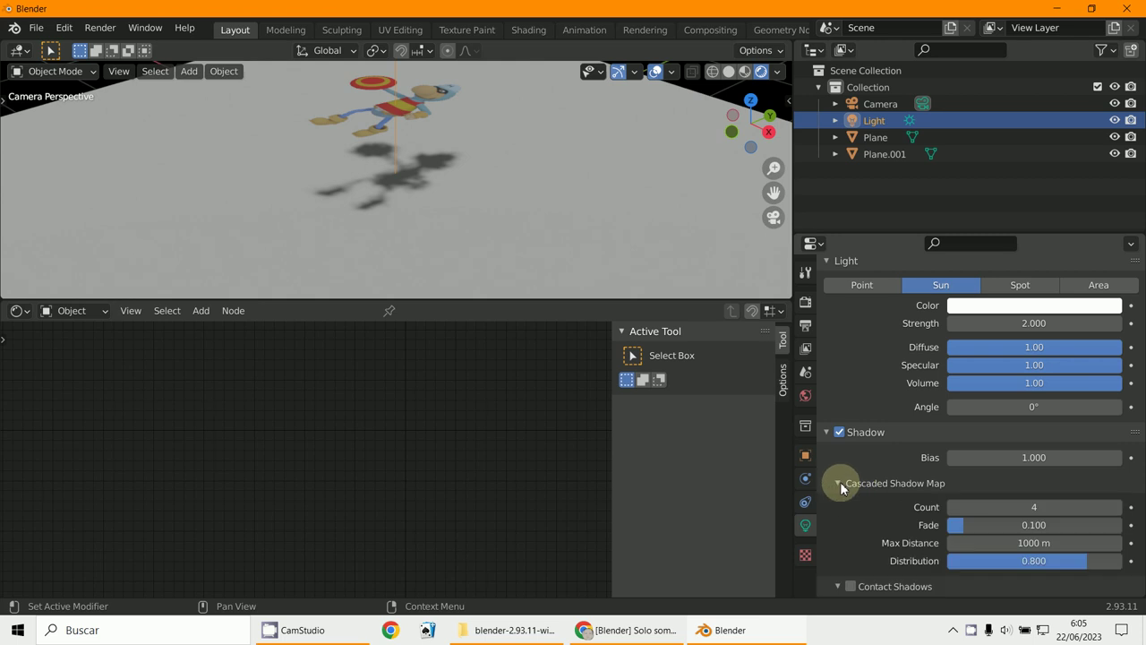
pyautogui.click(842, 483)
pyautogui.click(843, 502)
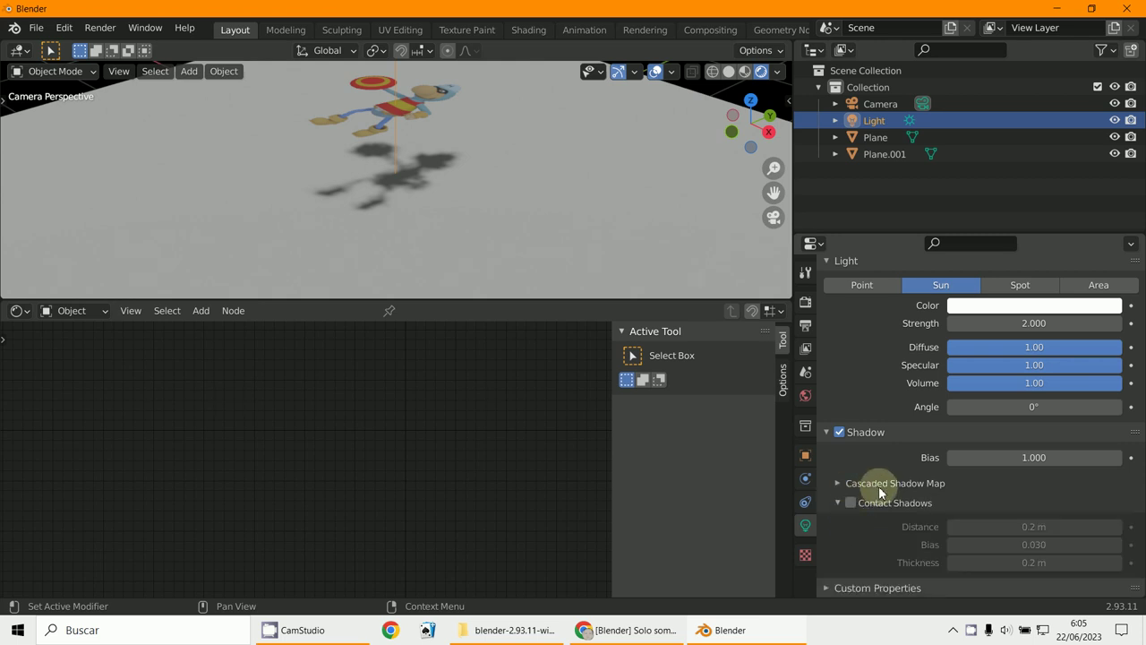
pyautogui.click(874, 507)
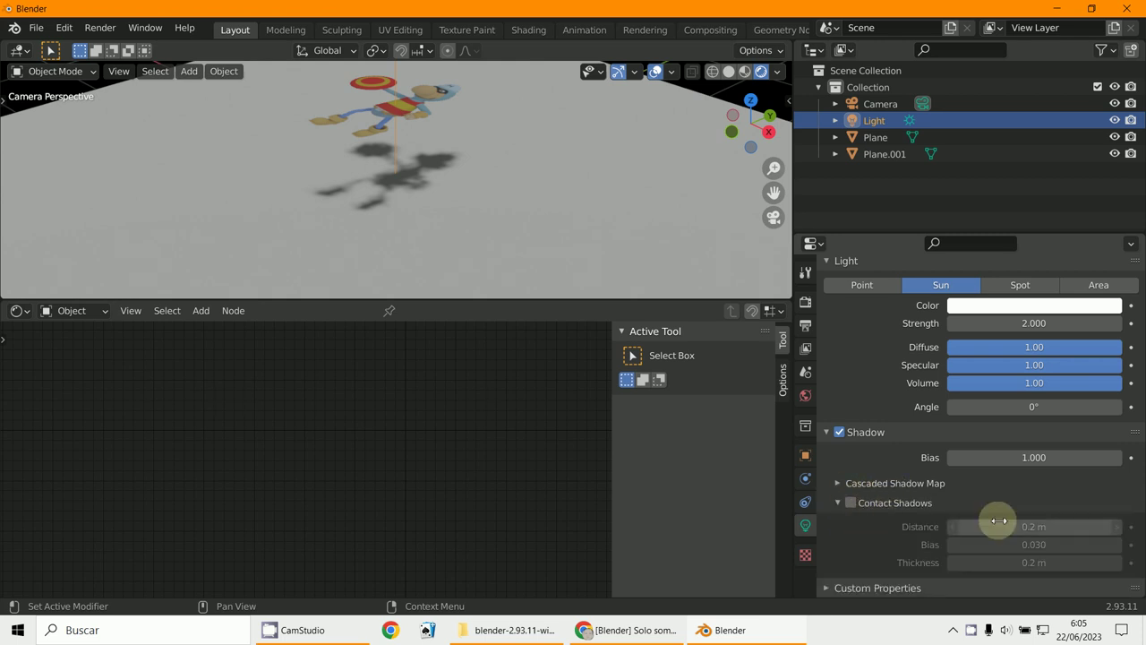
pyautogui.click(875, 507)
pyautogui.click(850, 504)
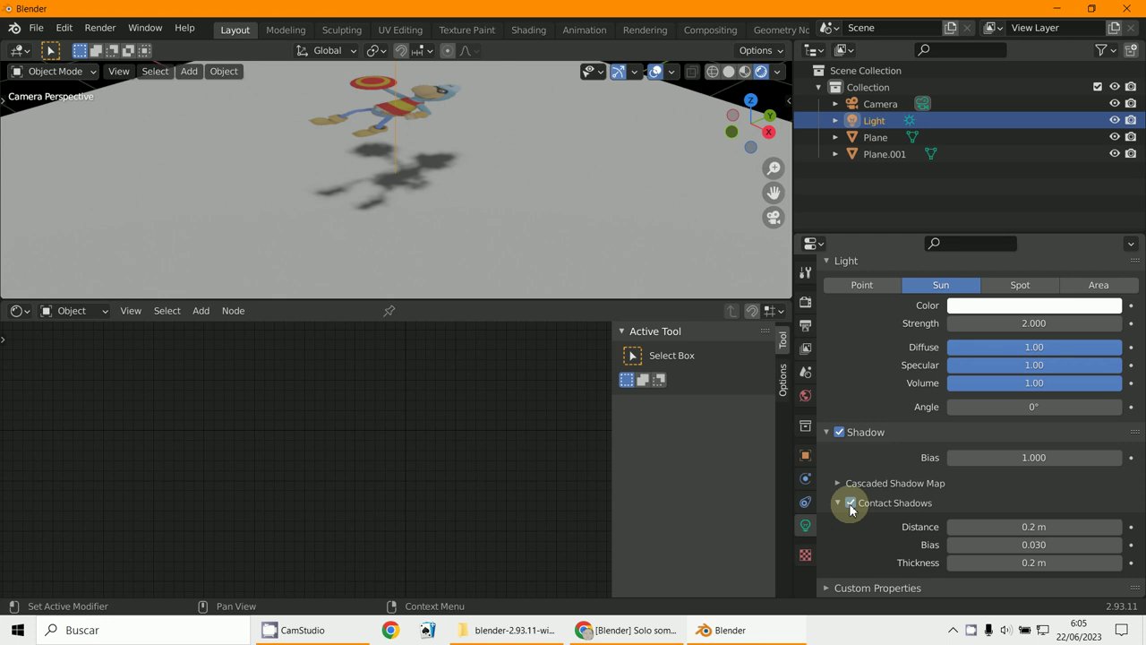
pyautogui.click(850, 505)
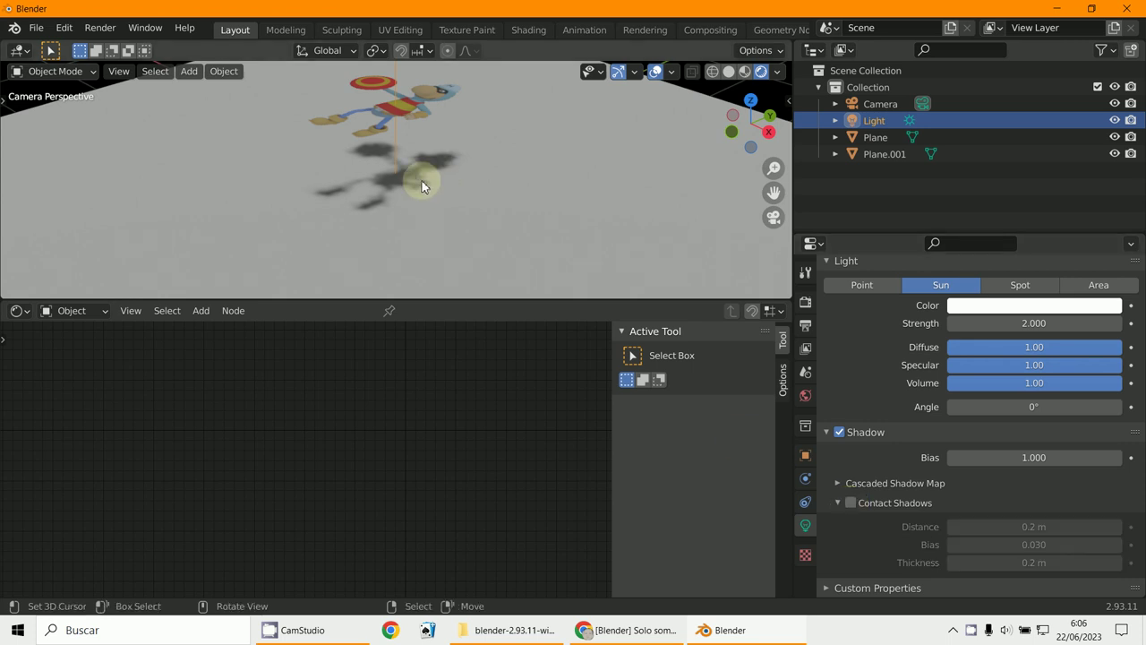
# Try sun angles of 54.2° and 1.2° to compare shadow softness, and return the angle to 0°.
pyautogui.scroll(4, 426, 192)
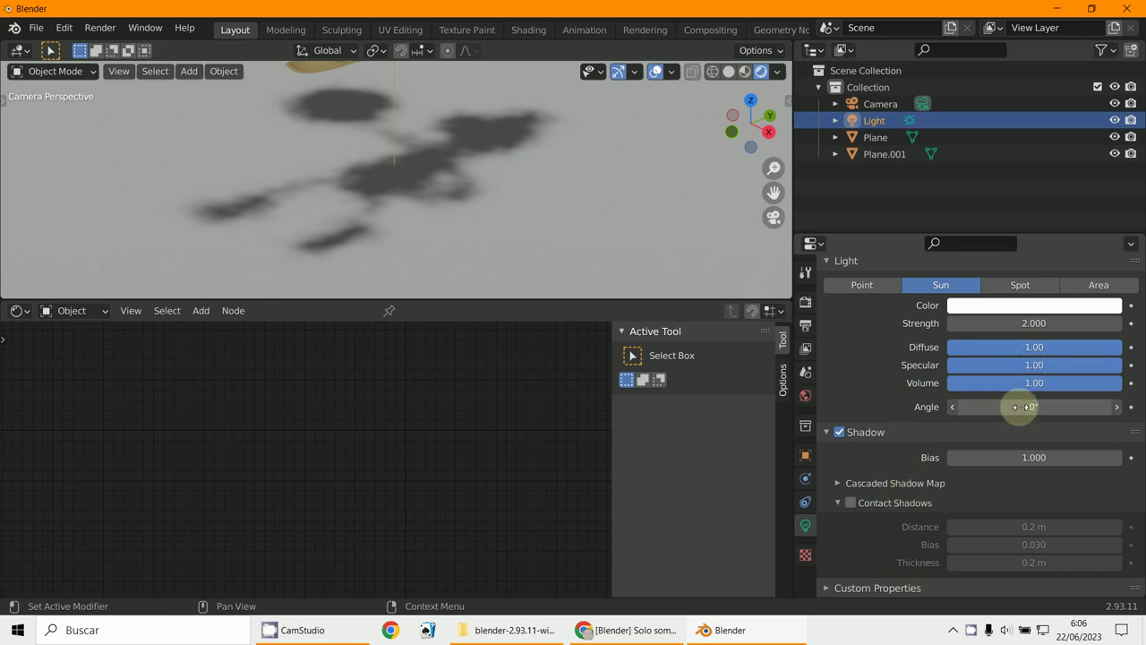
pyautogui.moveTo(1019, 407); pyautogui.dragTo(212, 425)
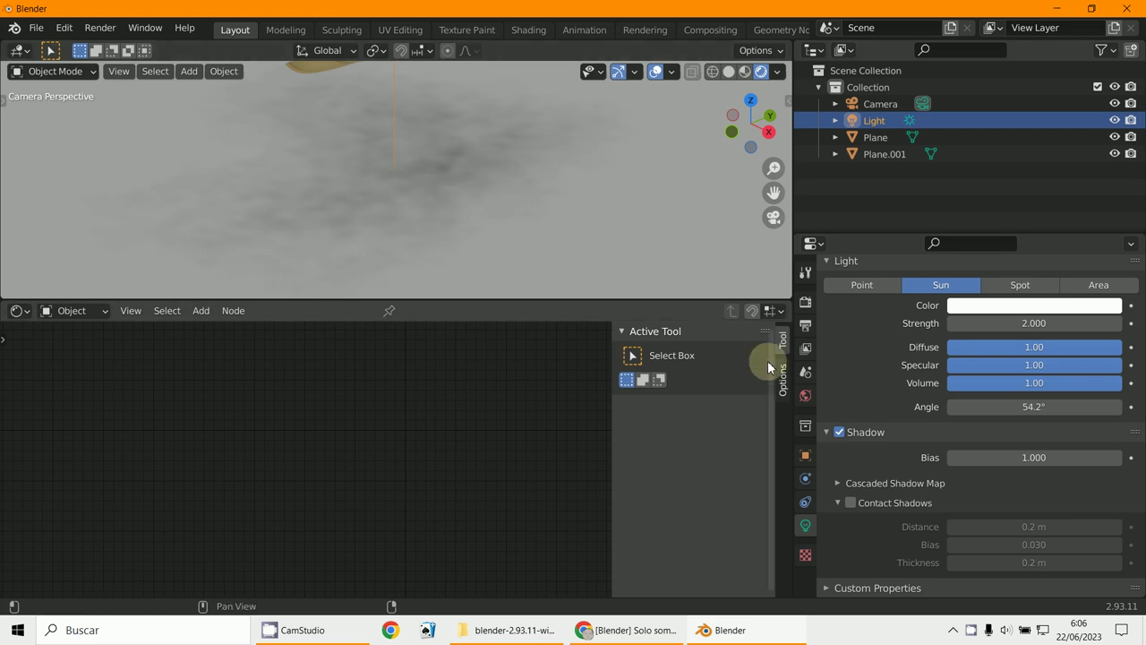
pyautogui.moveTo(1062, 407)
pyautogui.mouseDown()
pyautogui.moveTo(926, 409)
pyautogui.moveTo(435, 276)
pyautogui.mouseUp()
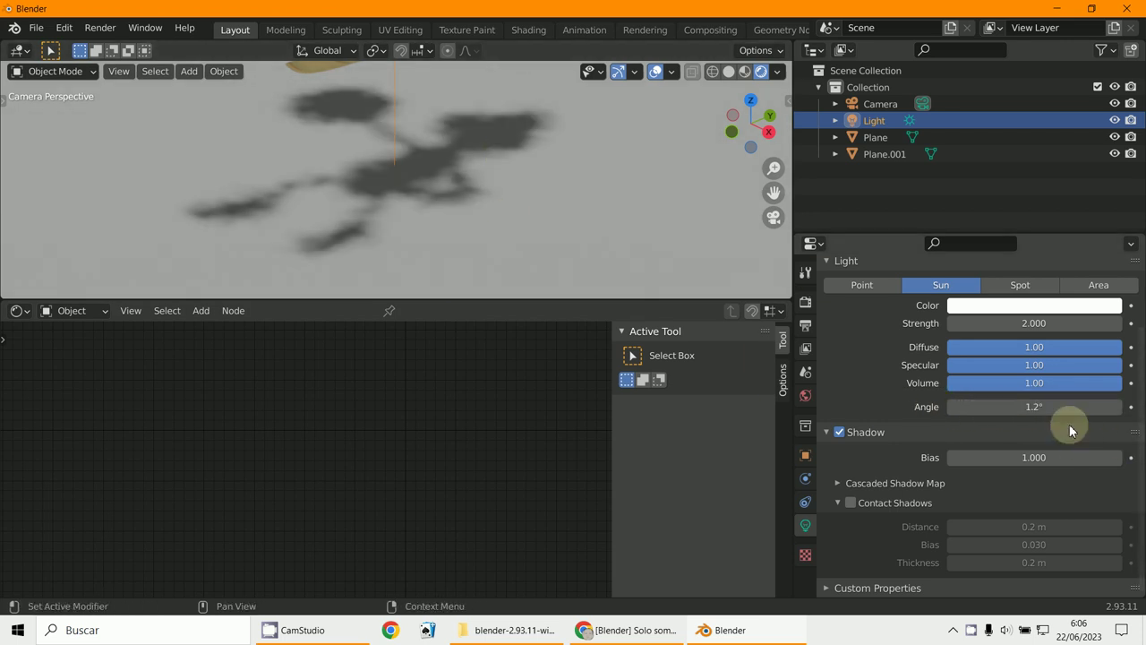
pyautogui.moveTo(1066, 408); pyautogui.dragTo(882, 402)
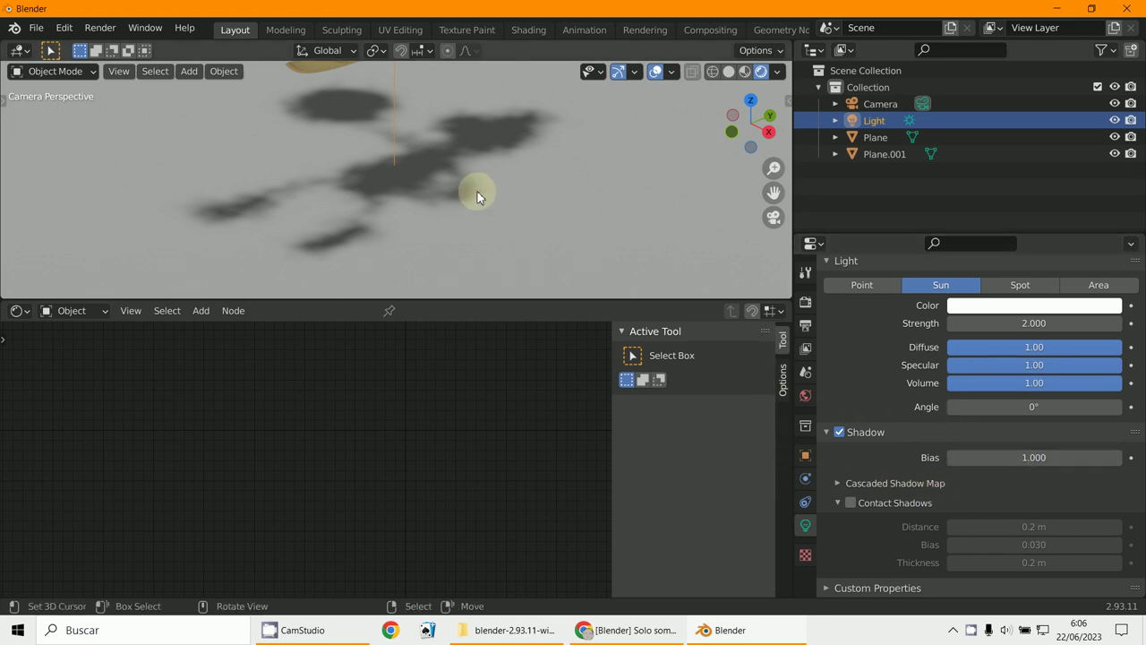
# Enable contact shadows with distance 14 m, bias 0.001 and thickness 0.55 m, and set the main shadow bias to 5.
pyautogui.click(851, 503)
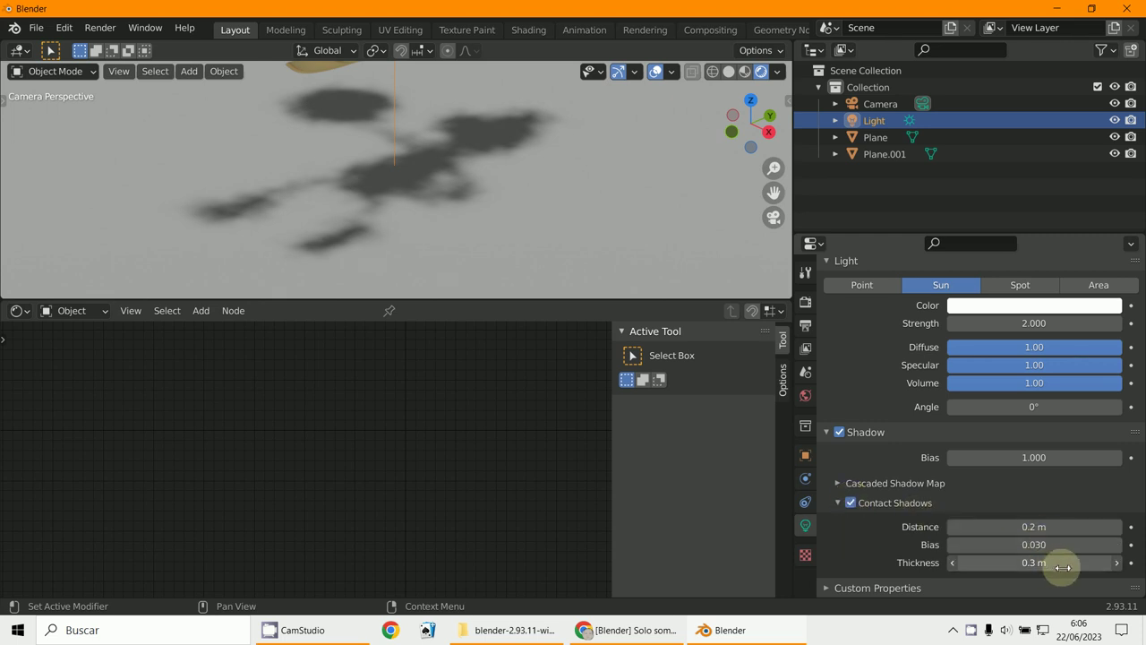
pyautogui.moveTo(1050, 566); pyautogui.dragTo(1060, 522)
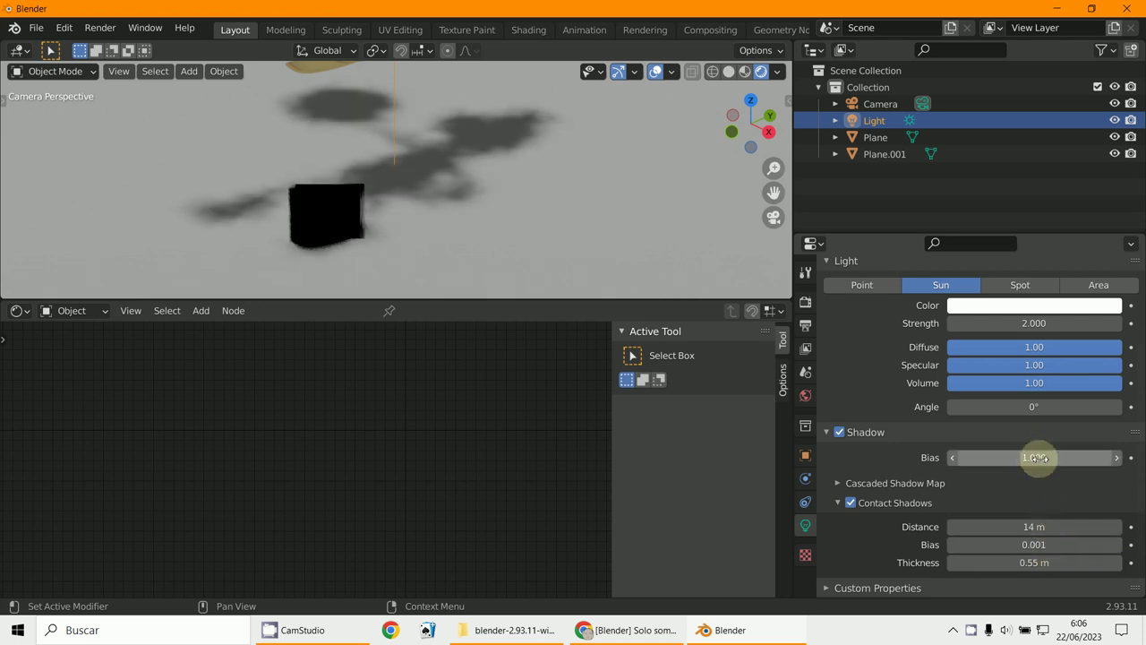
pyautogui.moveTo(1036, 457); pyautogui.dragTo(1023, 454)
pyautogui.click(963, 458)
pyautogui.write('5')
pyautogui.press('Return')
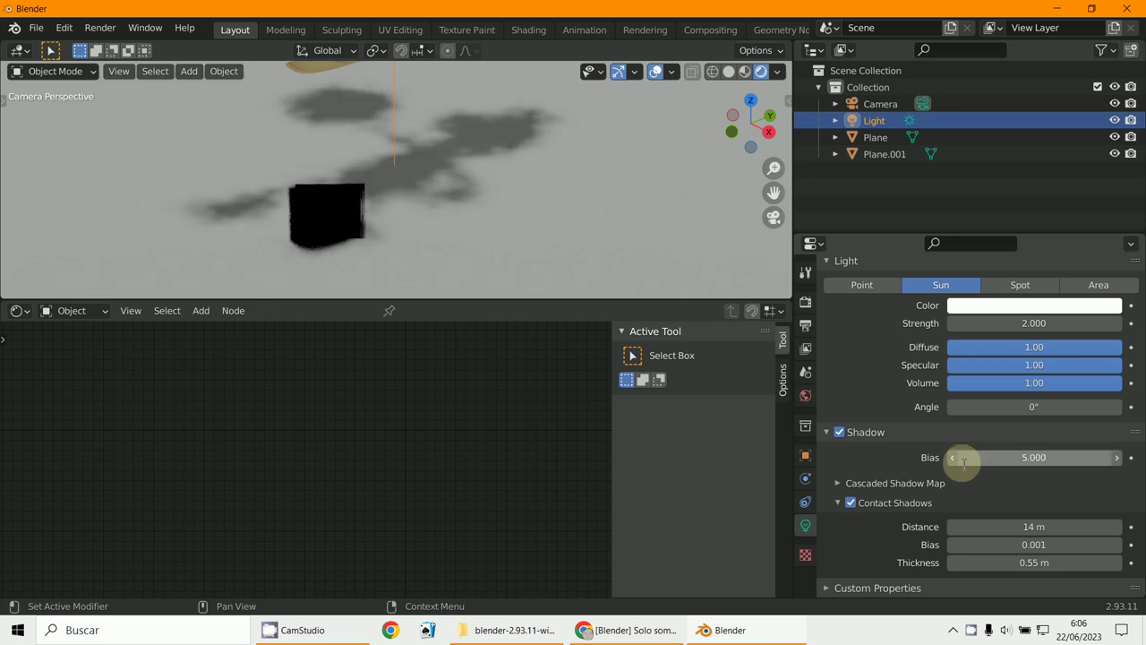
# Render the scene from the camera to inspect the contact shadows, and close the render window.
pyautogui.keyDown('shift'); pyautogui.rightClick(504, 258); pyautogui.keyUp('shift')
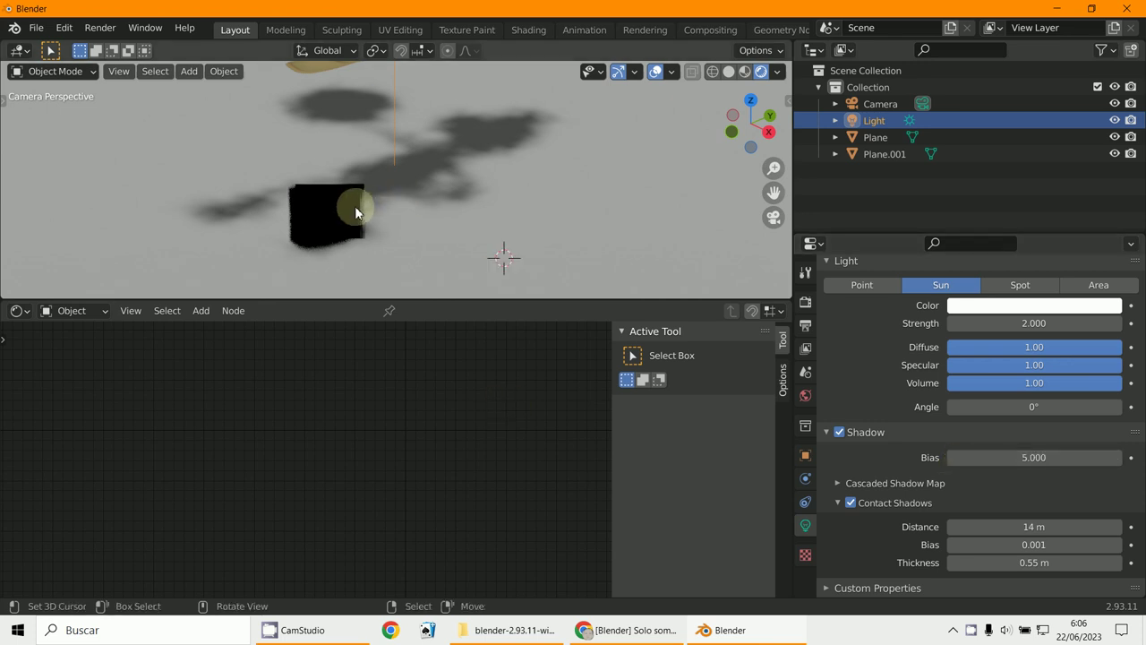
pyautogui.scroll(-3, 359, 220)
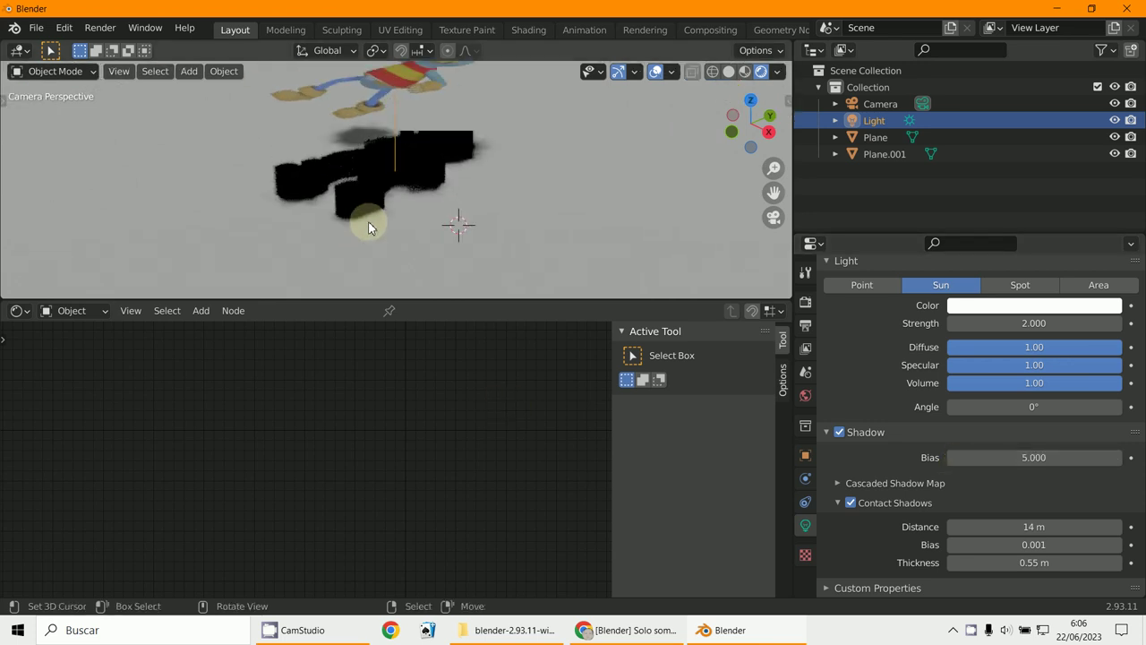
pyautogui.scroll(-2, 368, 227)
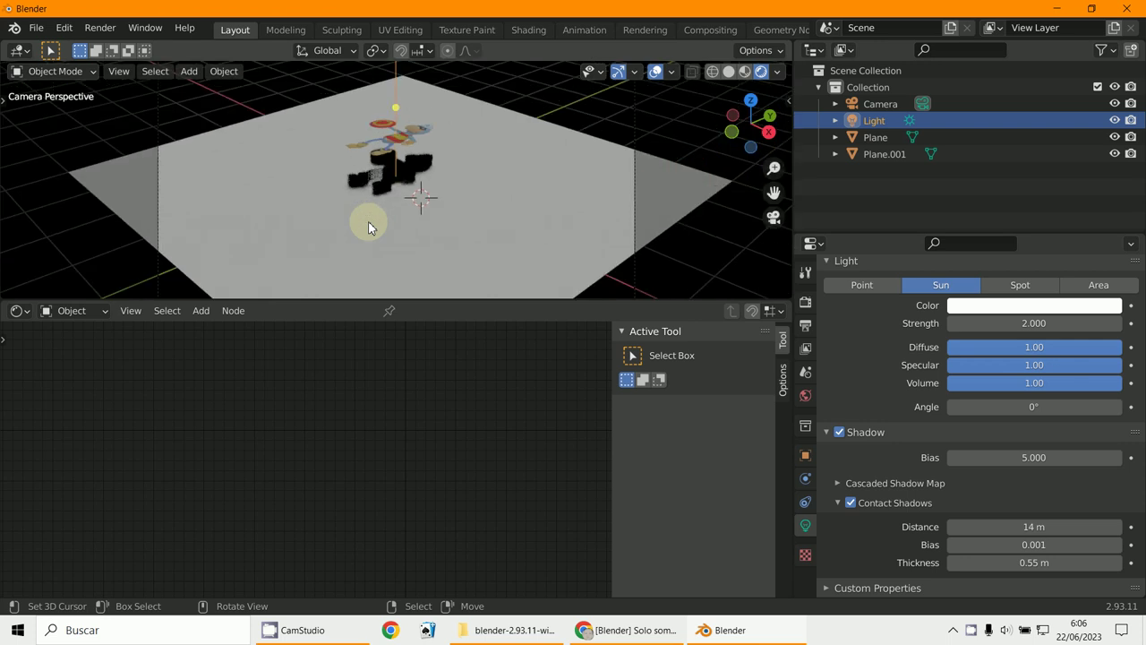
pyautogui.press('F12')
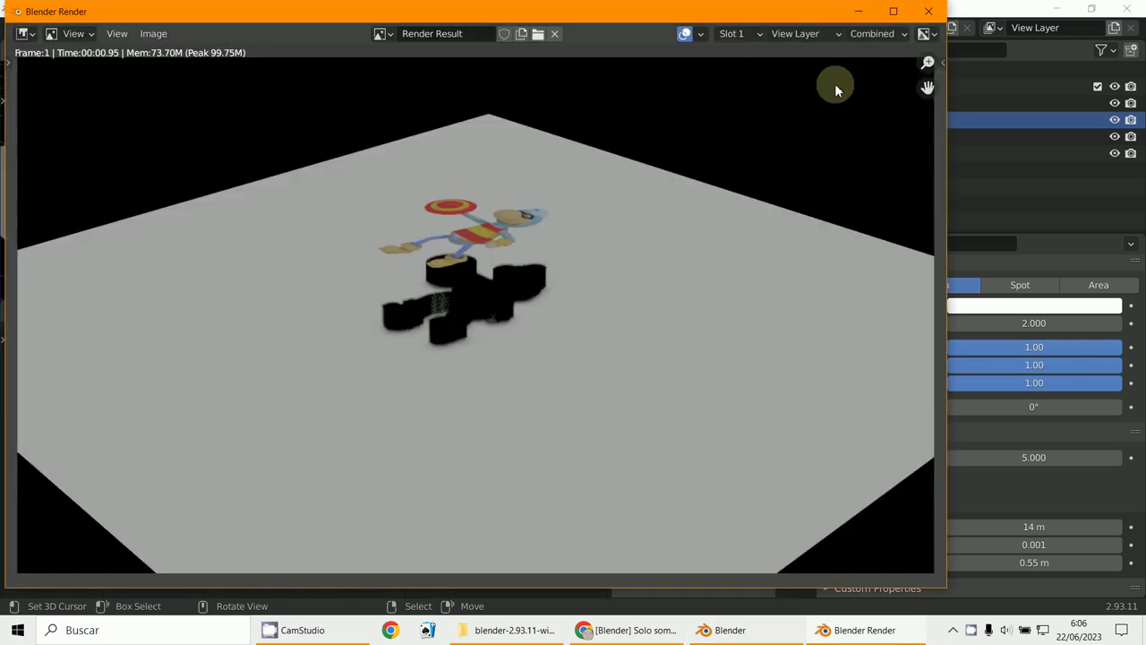
pyautogui.click(927, 11)
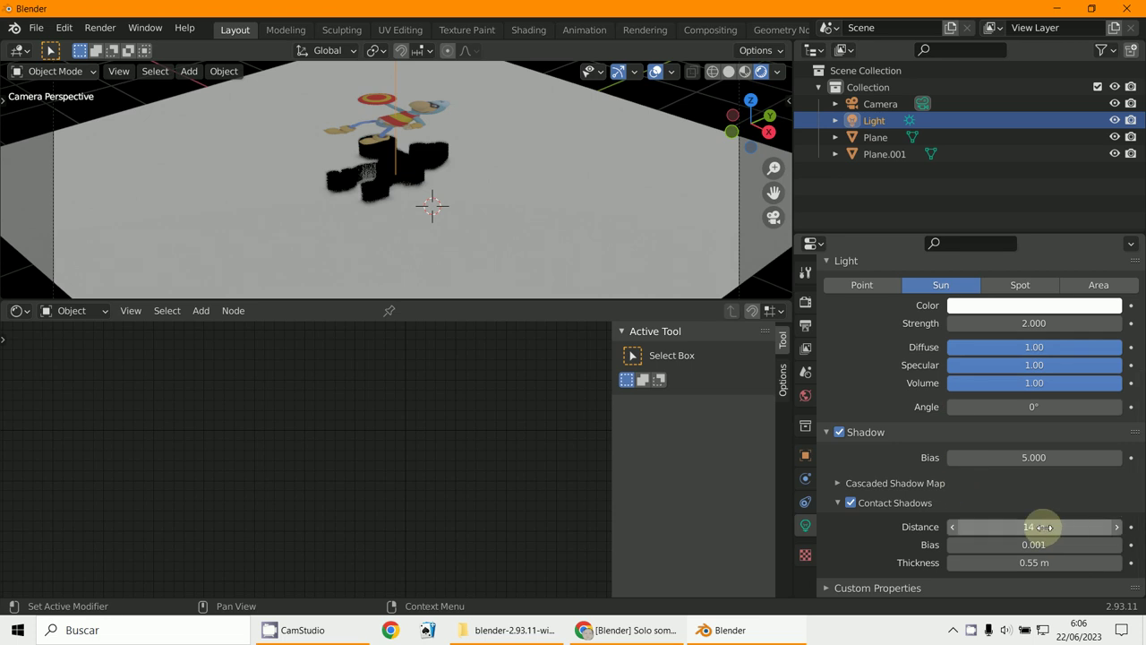
# Toggle contact shadows off and on for comparison, and set their distance to 0.3 m and bias to 0.421.
pyautogui.click(851, 503)
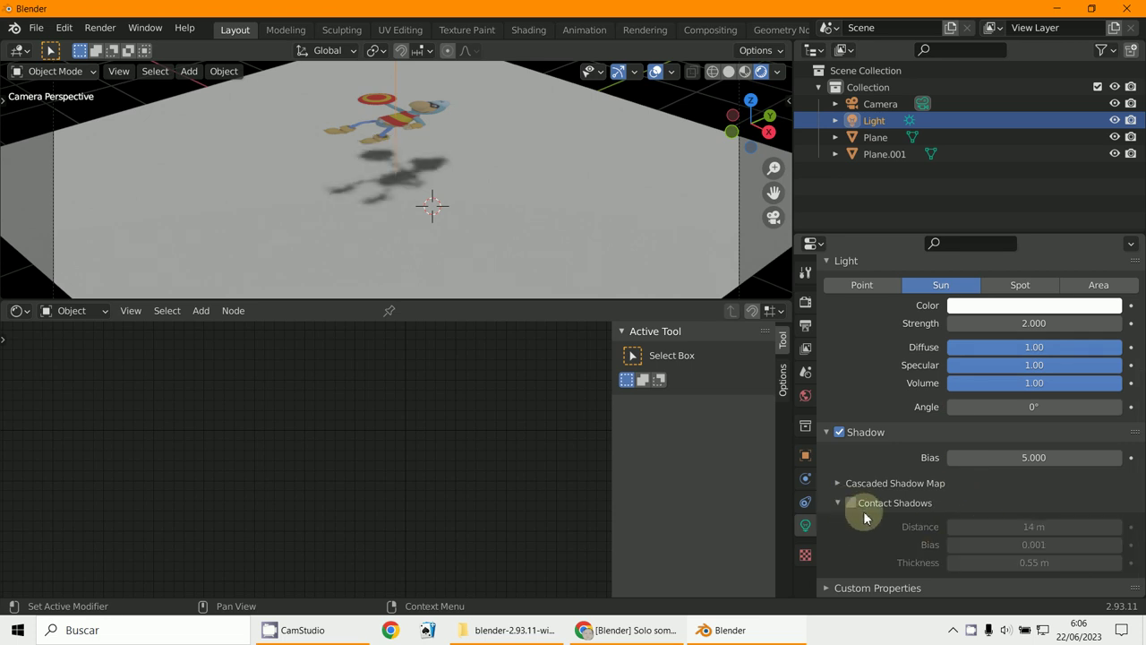
pyautogui.click(851, 503)
pyautogui.moveTo(1042, 527); pyautogui.dragTo(905, 528)
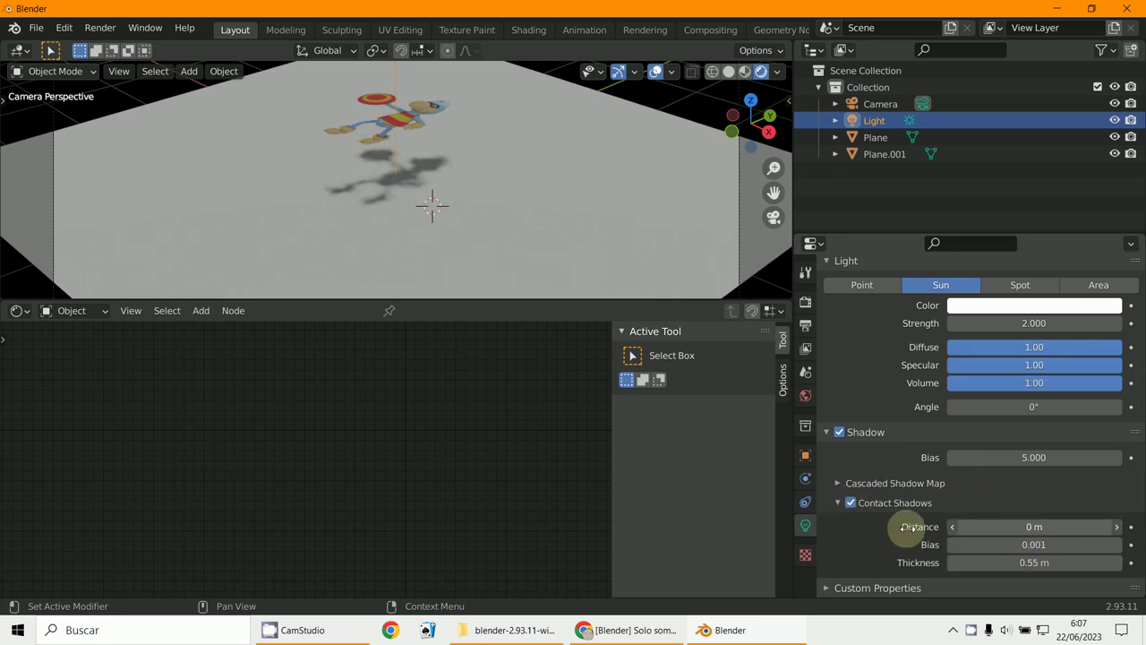
pyautogui.click(1116, 528)
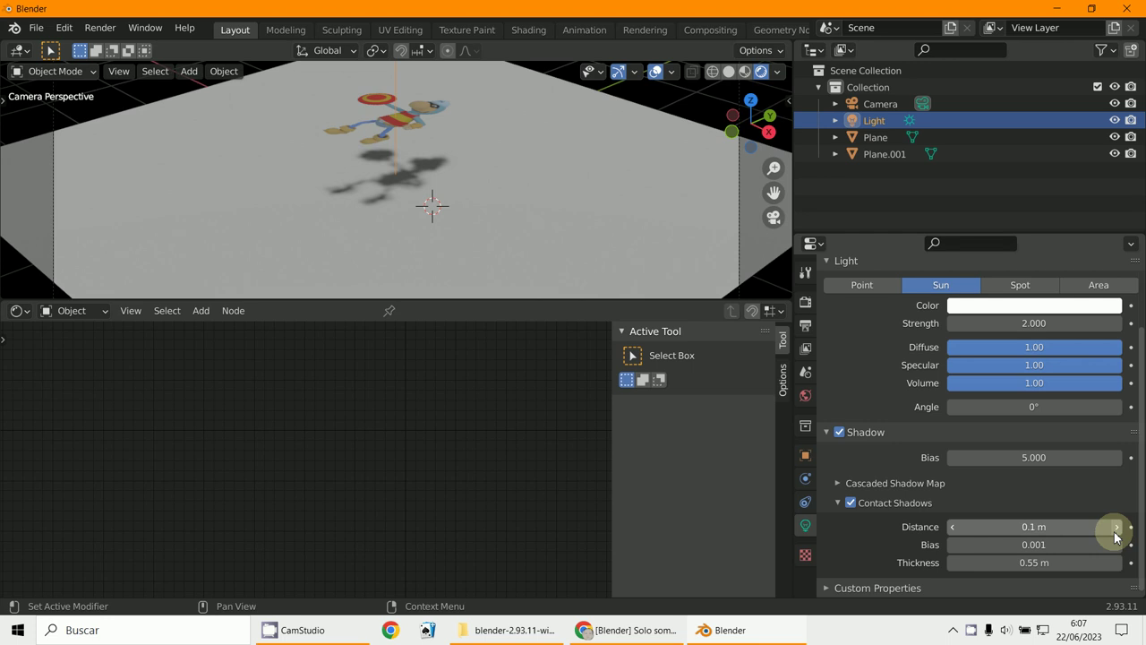
pyautogui.click(1116, 527)
pyautogui.click(1115, 527)
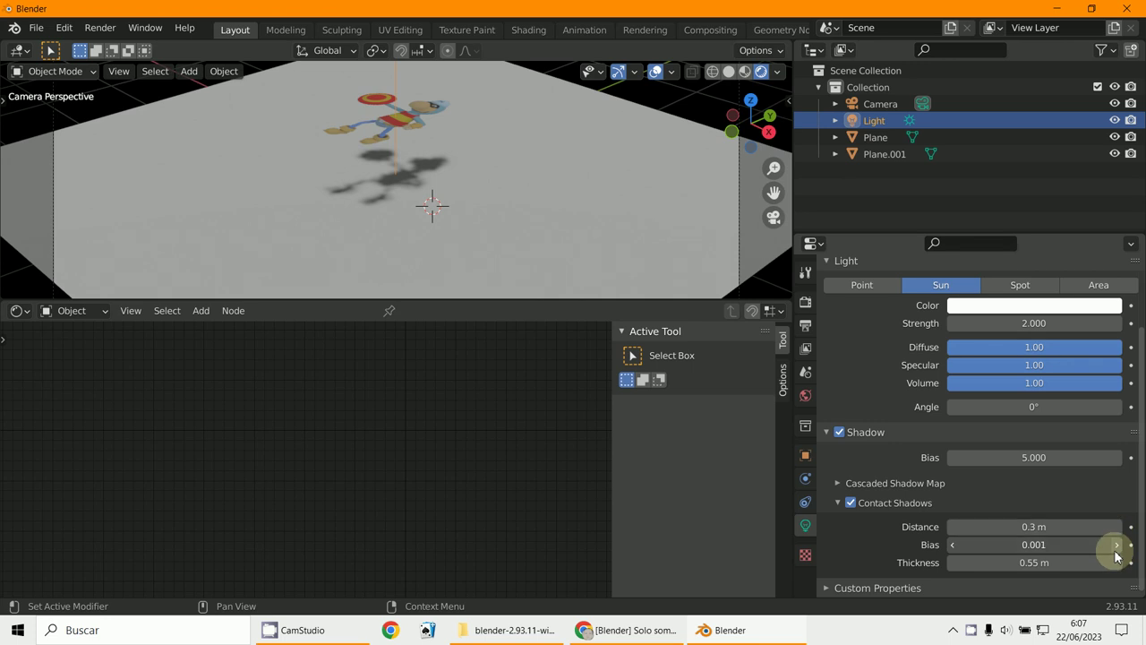
pyautogui.moveTo(1116, 556)
pyautogui.mouseDown()
pyautogui.moveTo(1126, 546)
pyautogui.moveTo(1100, 547)
pyautogui.mouseUp()
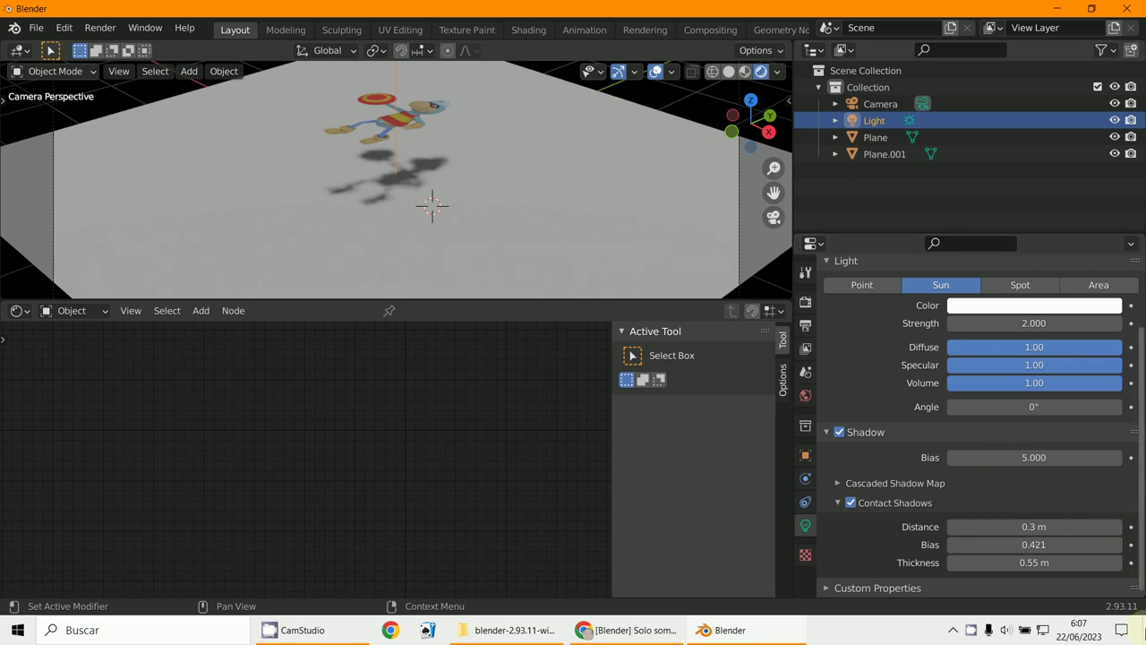
# Set the contact shadow thickness to 0.73 m and distance to 1 m.
pyautogui.moveTo(1028, 568); pyautogui.dragTo(1030, 530)
pyautogui.click(1028, 527)
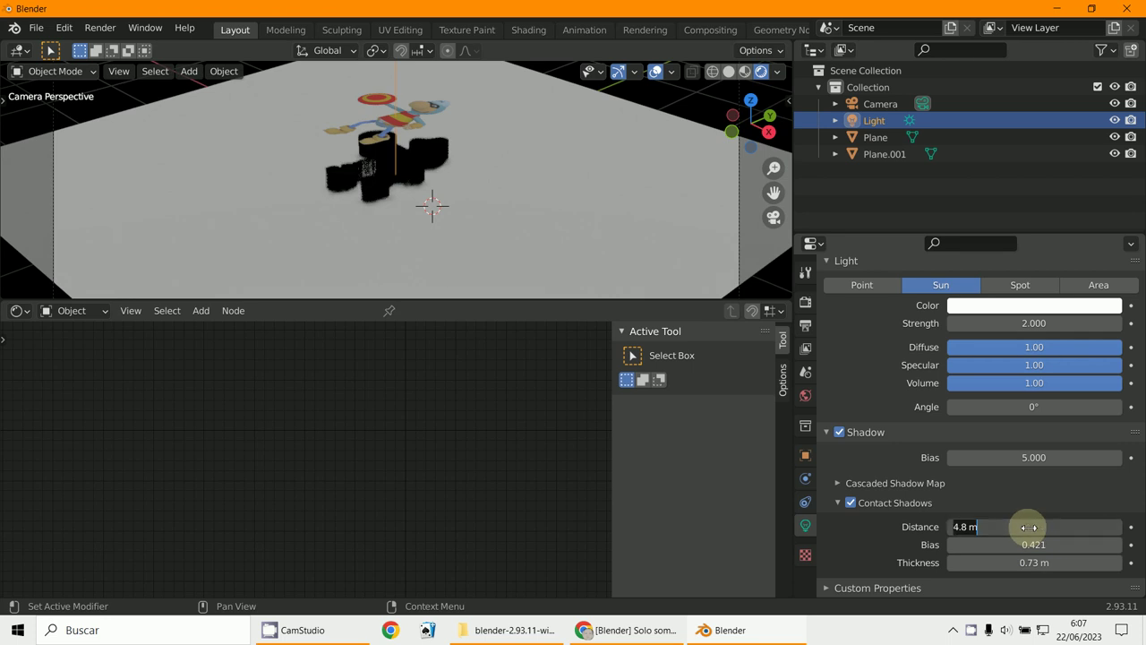
pyautogui.write('1')
pyautogui.press('Return')
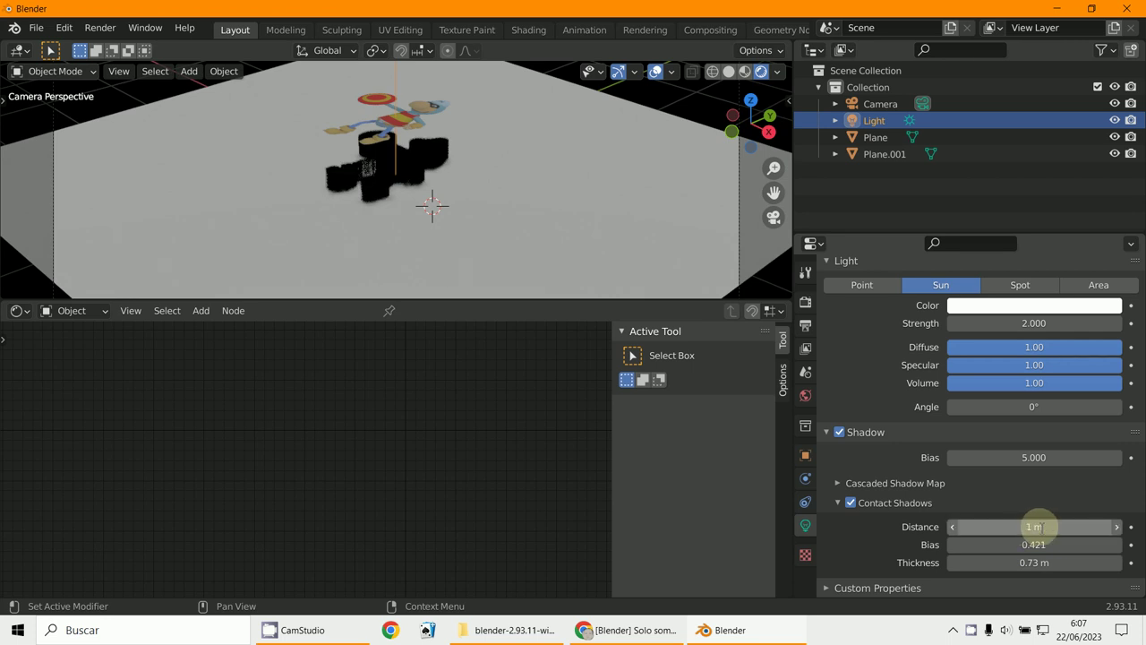
# Reduce the contact shadow distance to 0.5 m, render the scene to check it, and close the render window.
pyautogui.keyDown('shift'); pyautogui.rightClick(597, 262); pyautogui.keyUp('shift')
pyautogui.moveTo(1002, 528)
pyautogui.mouseDown()
pyautogui.moveTo(988, 526)
pyautogui.moveTo(1001, 526)
pyautogui.mouseUp()
pyautogui.press('F12')
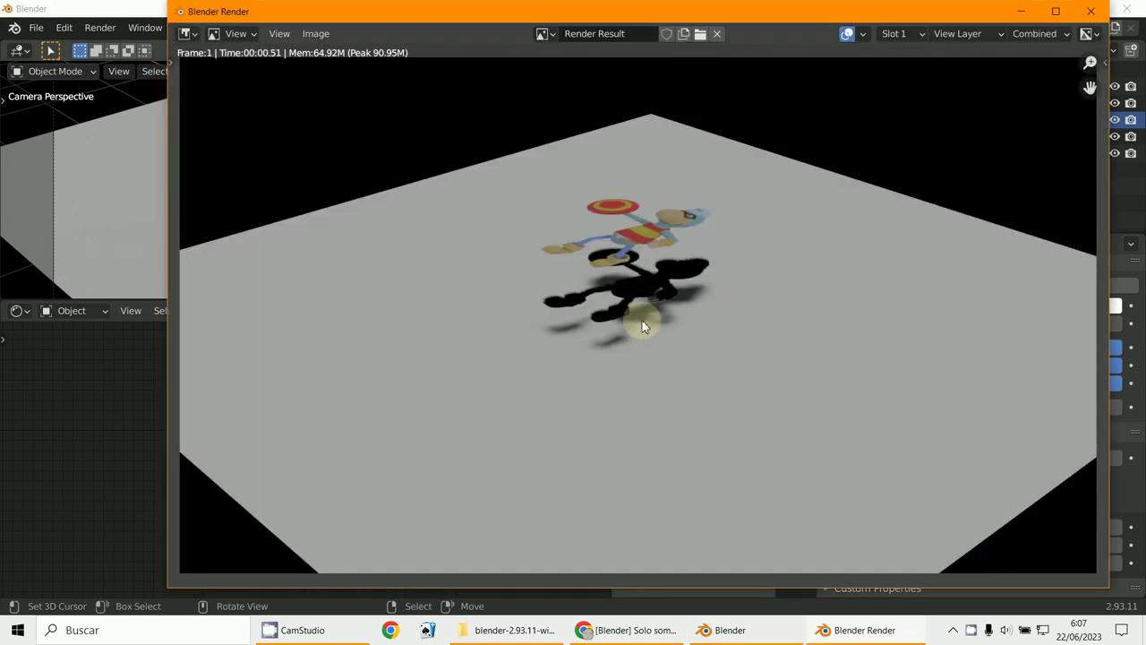
pyautogui.click(1092, 11)
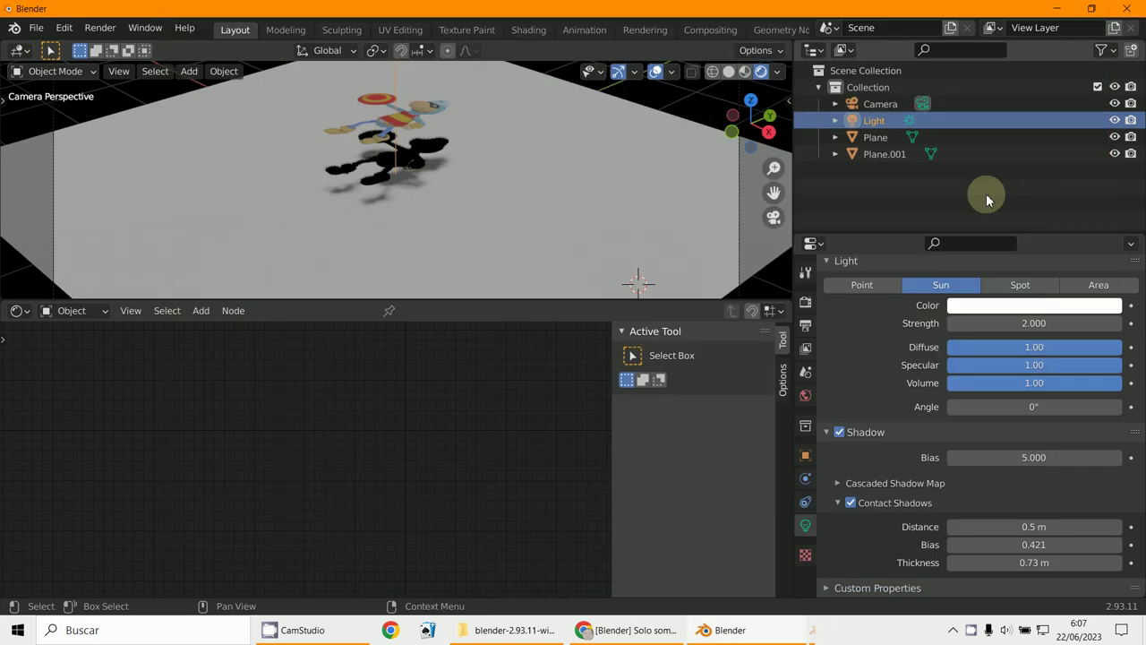
# Disable contact shadows and set the Cascaded Shadow Map count to 1.
pyautogui.click(850, 503)
pyautogui.click(837, 483)
pyautogui.scroll(-2, 895, 479)
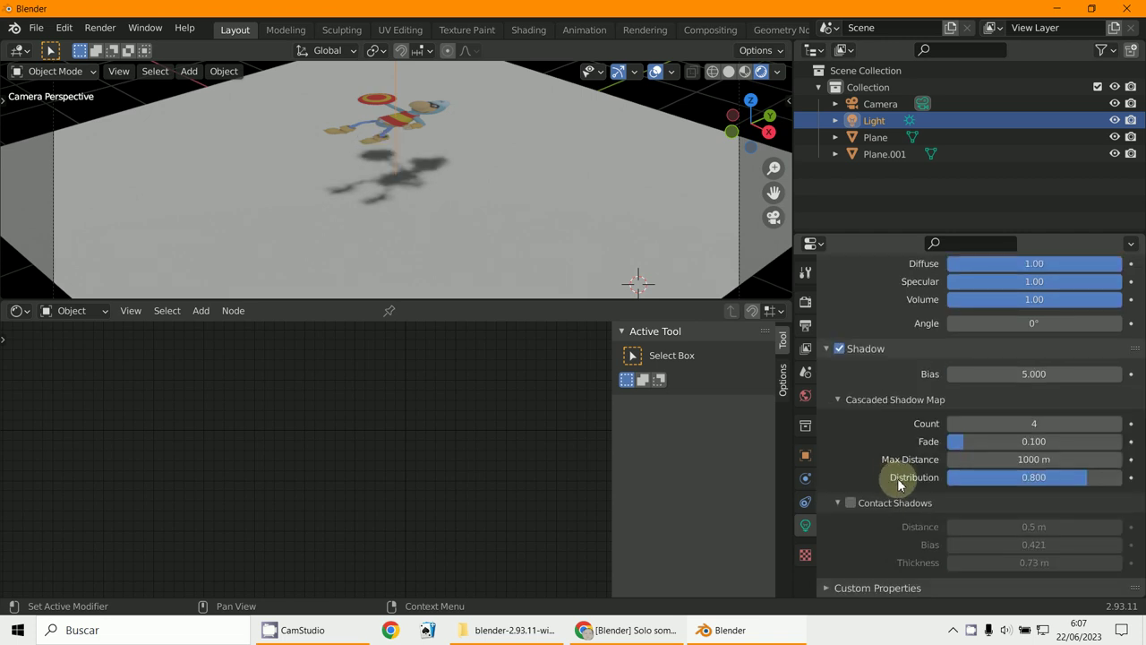
pyautogui.moveTo(1024, 428); pyautogui.dragTo(936, 430)
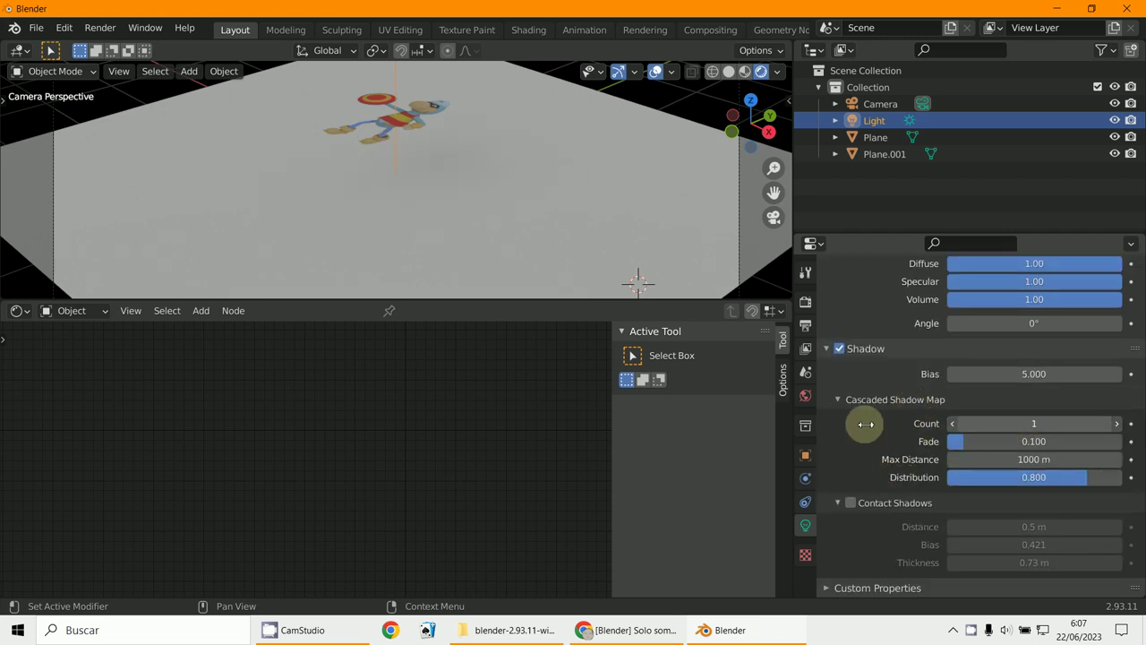
# Set the sun light's Cascaded Shadow Map count to 4, fade to 0.146 and max distance to 1013 m.
pyautogui.click(1117, 424)
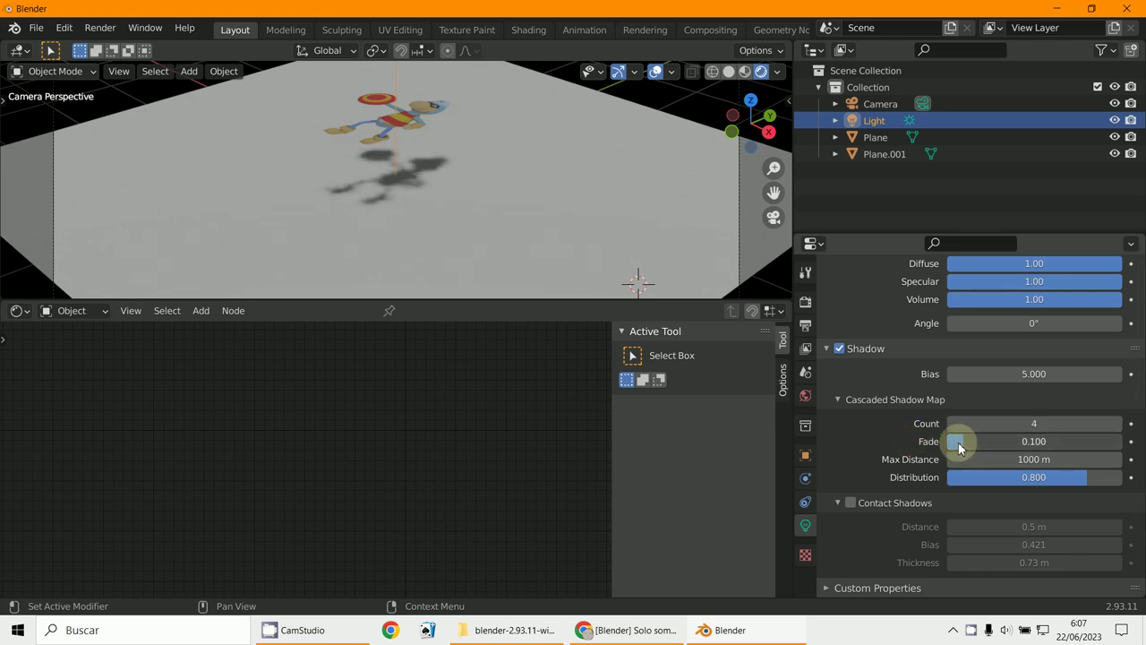
pyautogui.moveTo(958, 442)
pyautogui.mouseDown()
pyautogui.moveTo(1089, 444)
pyautogui.moveTo(944, 441)
pyautogui.moveTo(959, 449)
pyautogui.mouseUp()
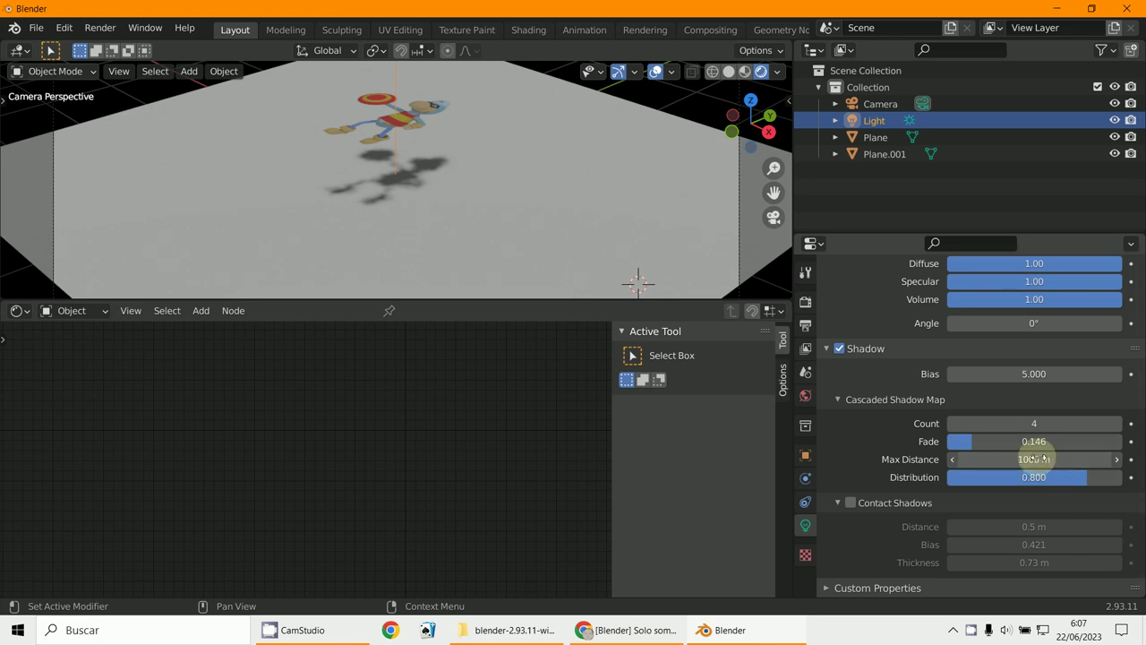
pyautogui.moveTo(1059, 459); pyautogui.dragTo(1105, 463)
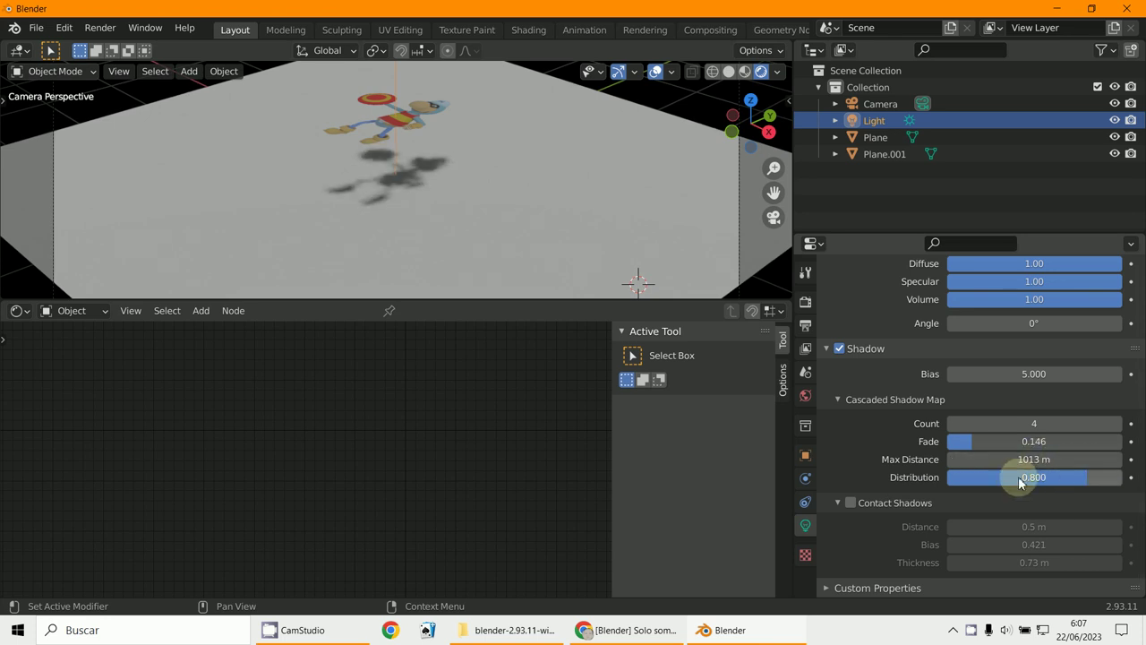
# Compare the cascaded shadow distribution at 0 and 1, leaving it at 1, and set the fade to 0.
pyautogui.moveTo(1019, 483); pyautogui.dragTo(865, 473)
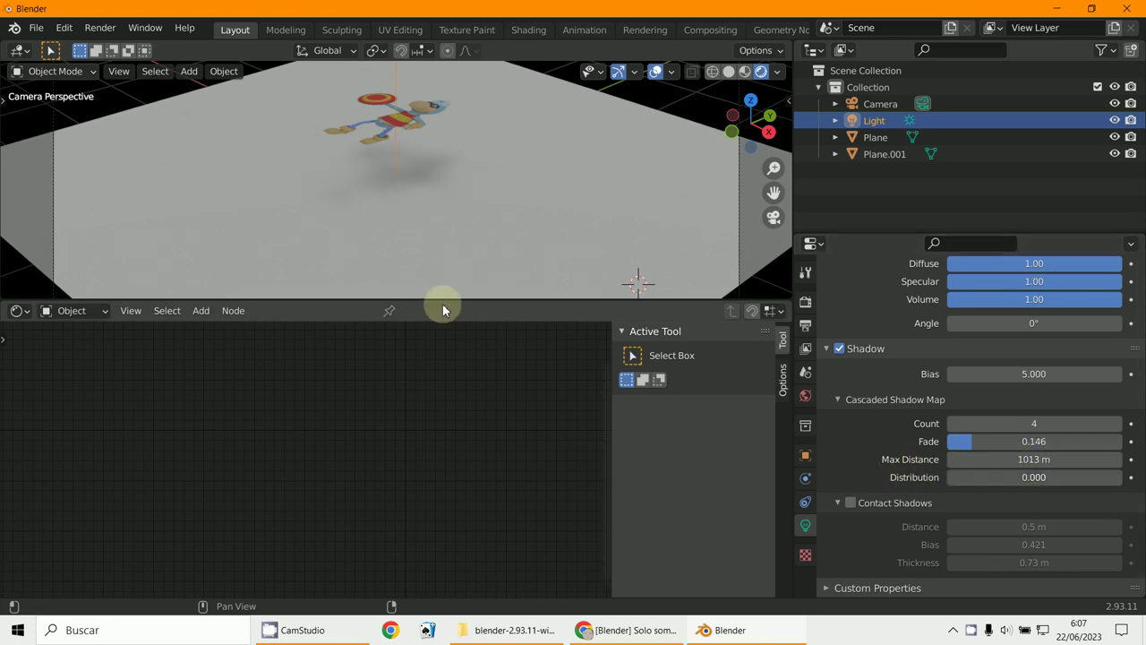
pyautogui.scroll(2, 385, 175)
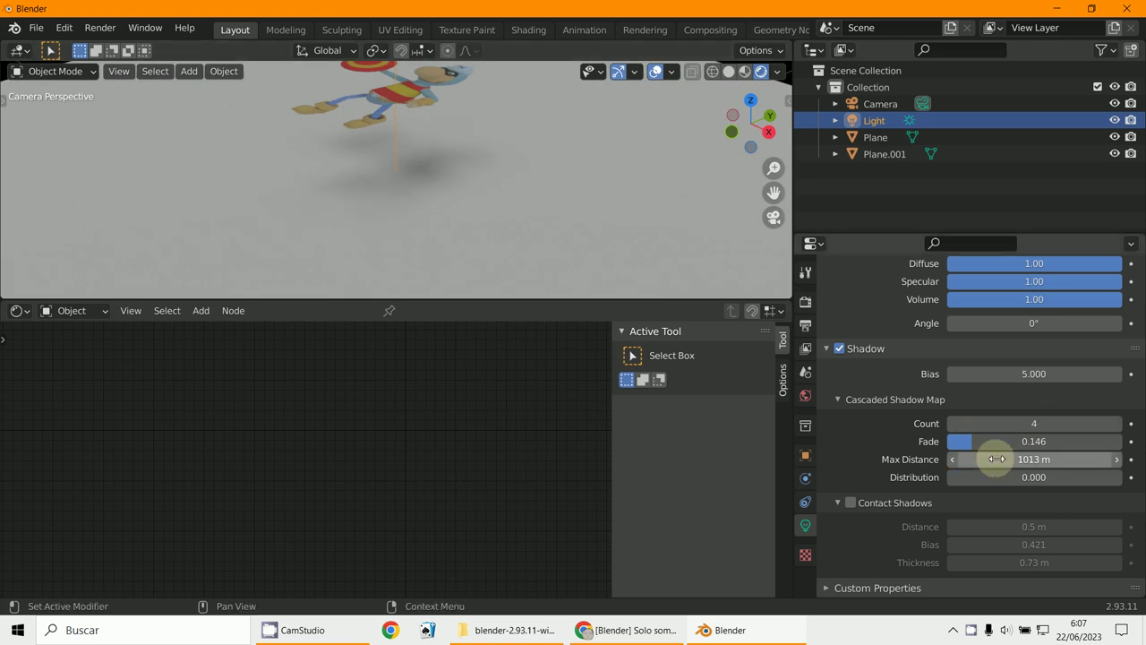
pyautogui.moveTo(981, 475); pyautogui.dragTo(1130, 479)
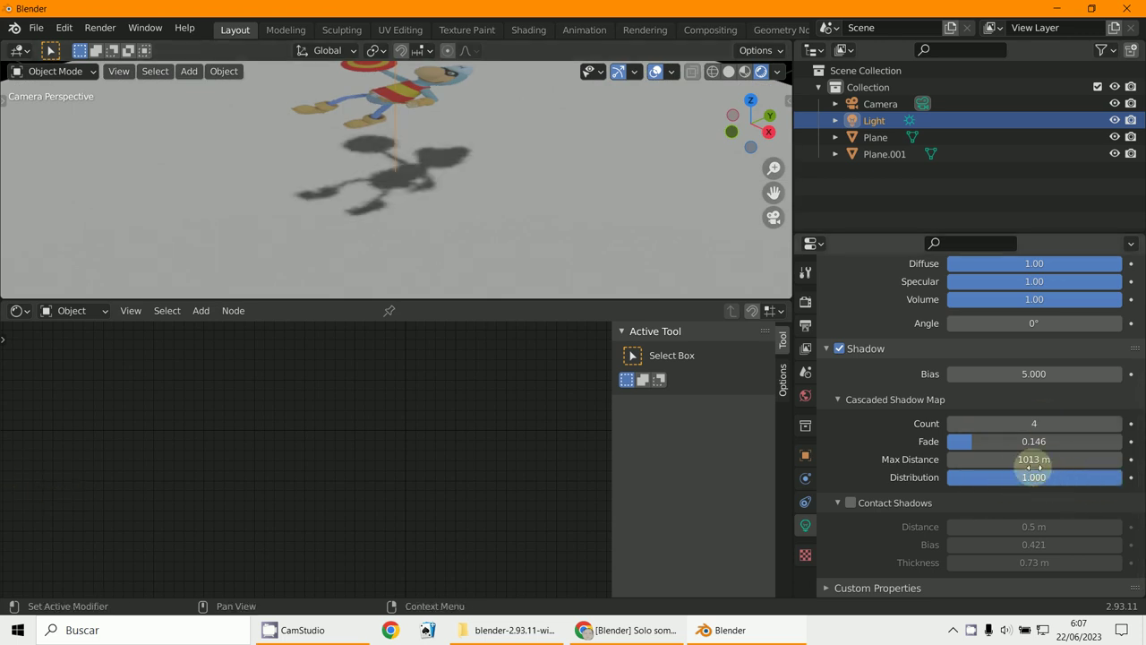
pyautogui.moveTo(974, 438)
pyautogui.mouseDown()
pyautogui.moveTo(949, 439)
pyautogui.moveTo(959, 440)
pyautogui.mouseUp()
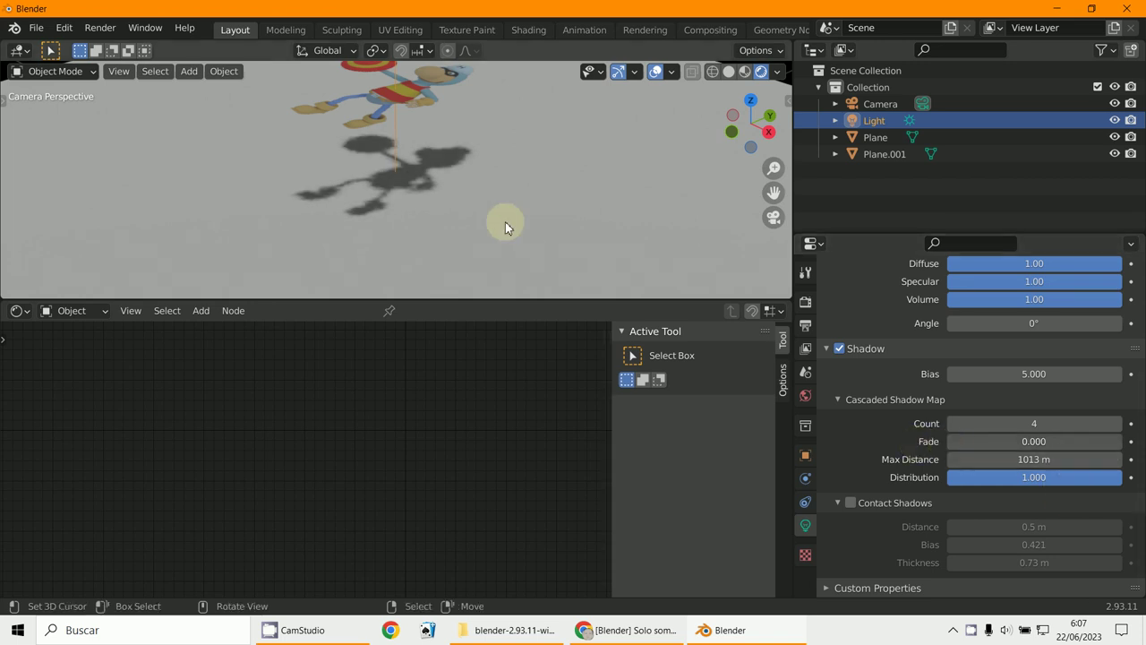
pyautogui.scroll(-5, 506, 222)
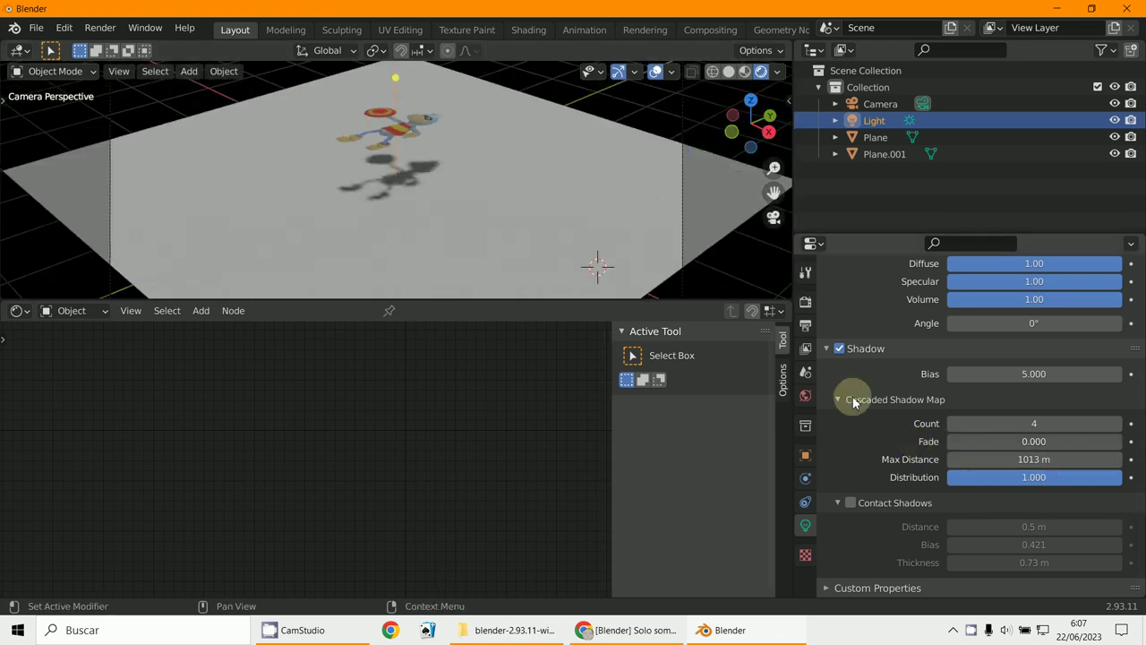
# Change the light type to Area and set its power to 20000 W.
pyautogui.scroll(5, 932, 335)
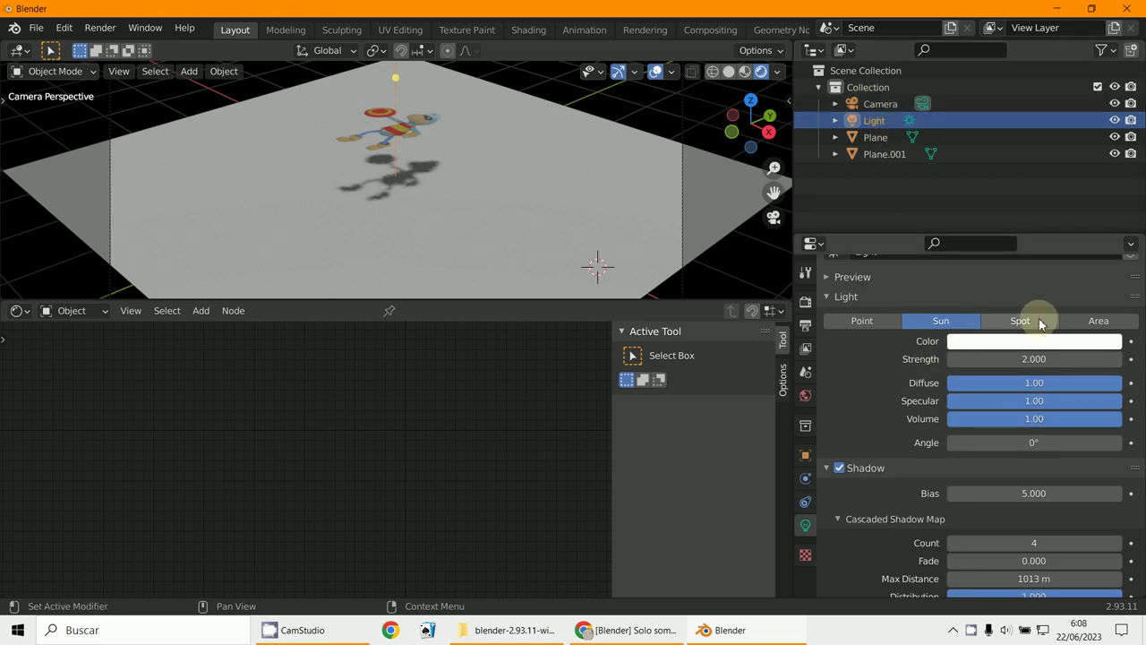
pyautogui.click(1095, 322)
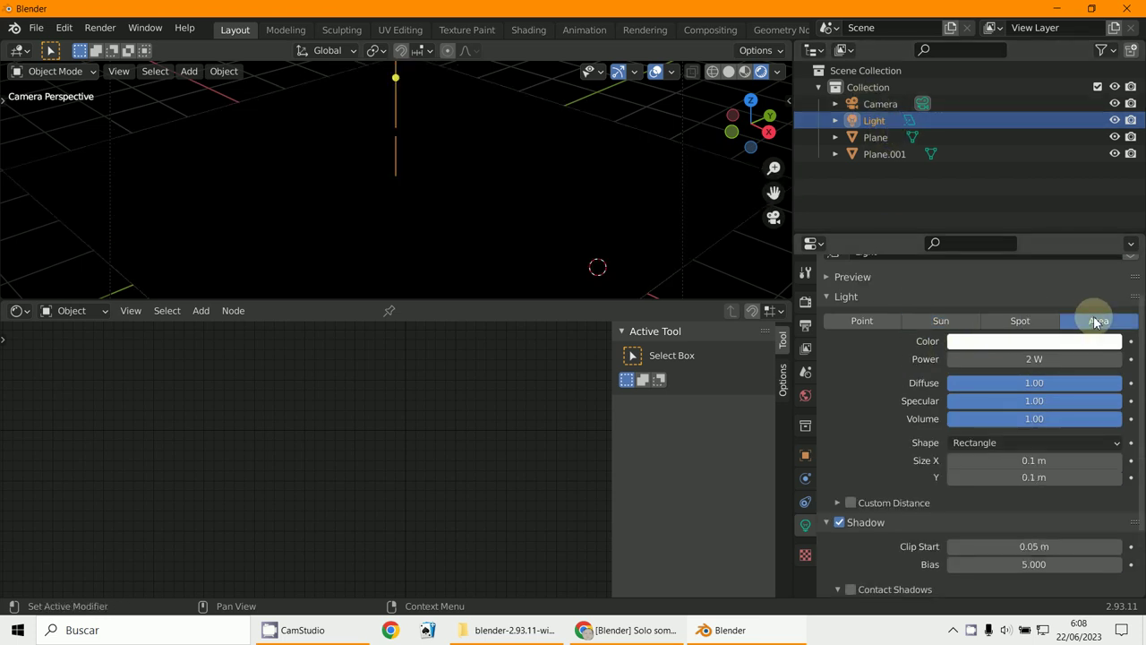
pyautogui.click(1017, 357)
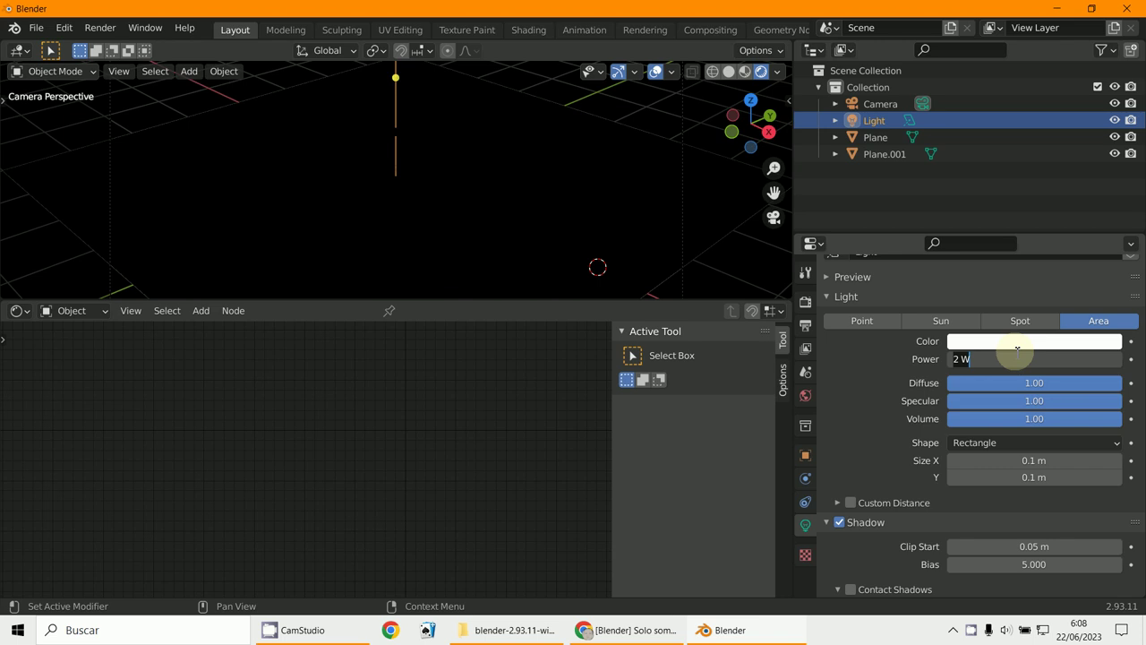
pyautogui.write('20000')
pyautogui.press('Return')
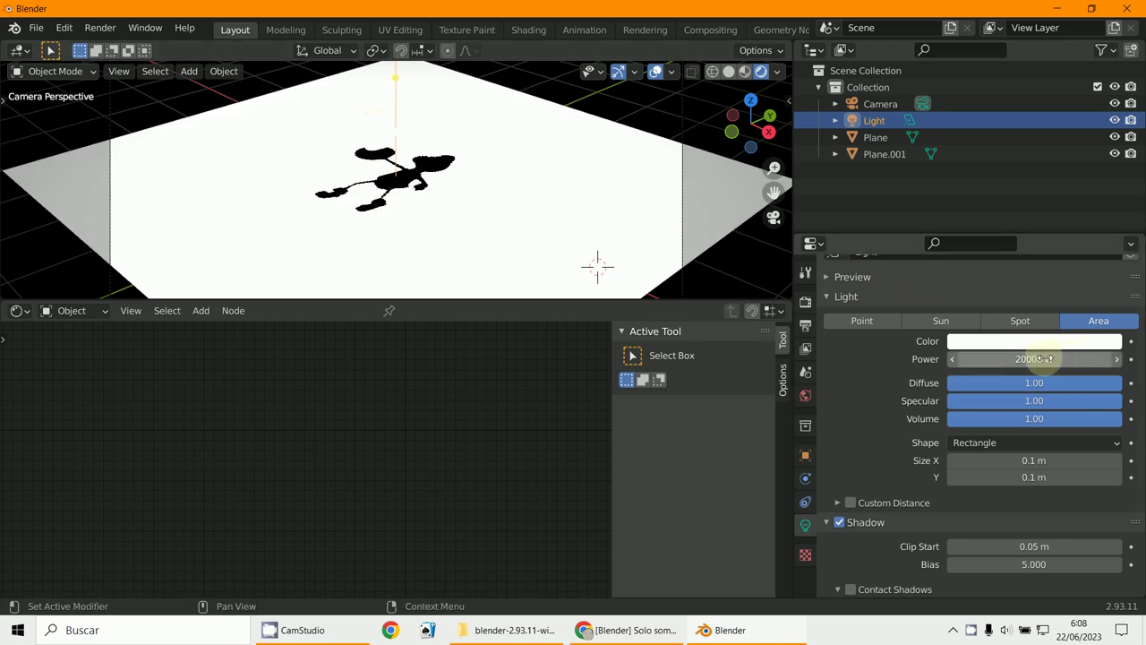
# Reduce the area light's power to 2000 W and finally to 200 W, and inspect the shadow up close.
pyautogui.click(1045, 358)
pyautogui.write('2000')
pyautogui.press('Return')
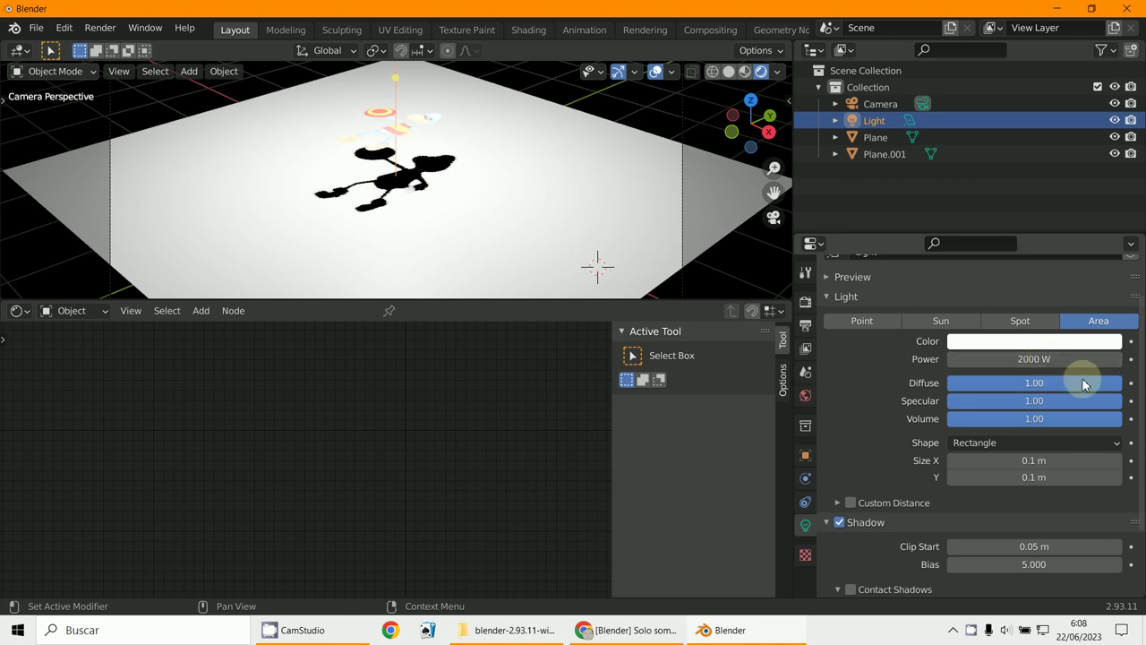
pyautogui.click(1038, 359)
pyautogui.write('200')
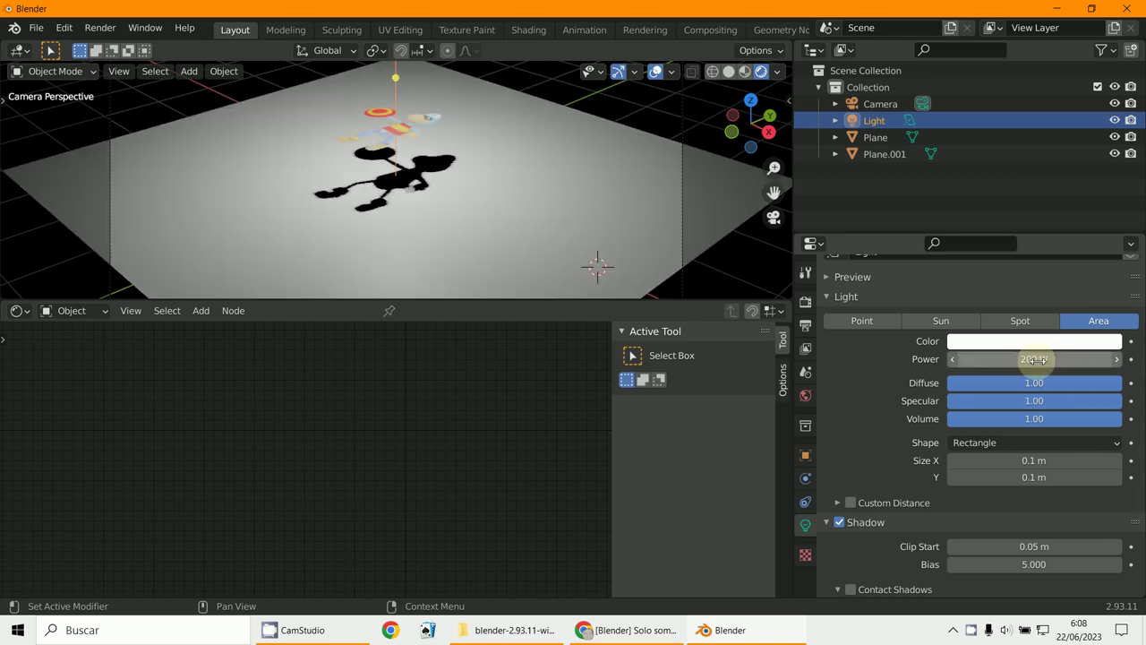
pyautogui.press('Return')
pyautogui.scroll(3, 382, 137)
pyautogui.scroll(2, 383, 137)
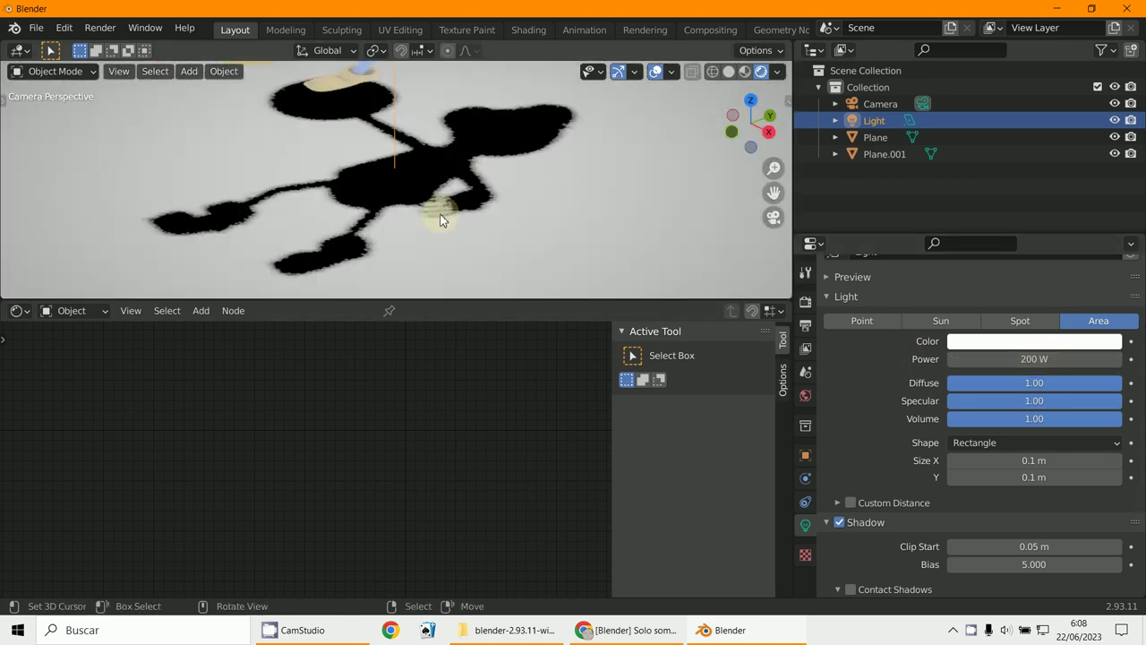
pyautogui.scroll(-5, 440, 215)
pyautogui.scroll(-2, 976, 448)
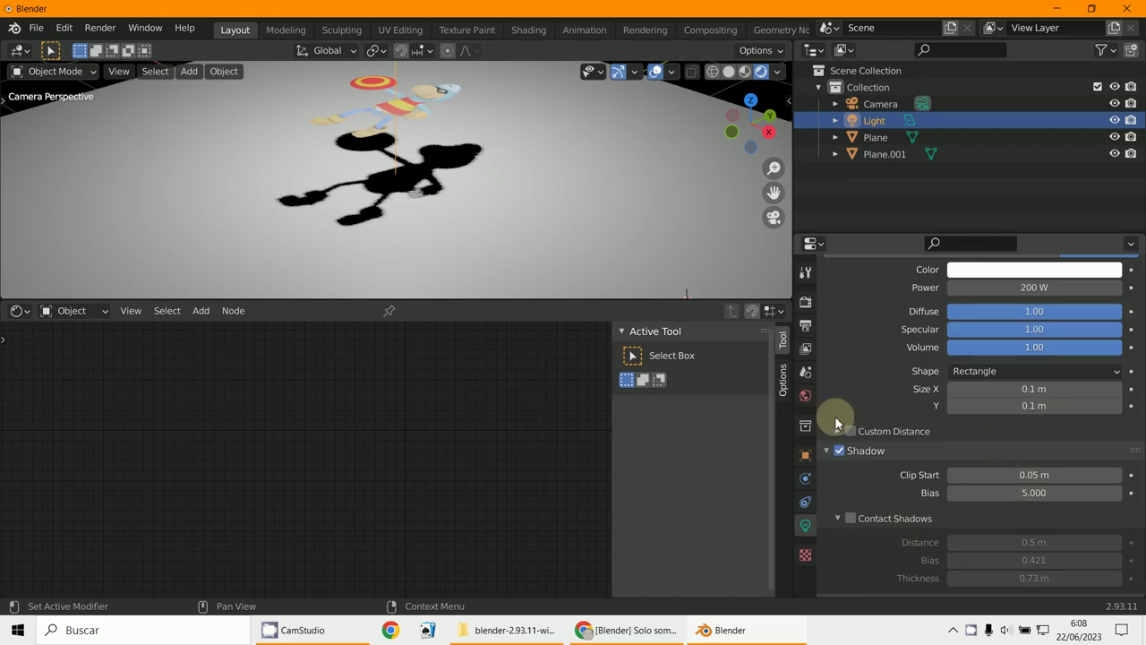
pyautogui.scroll(-1, 952, 468)
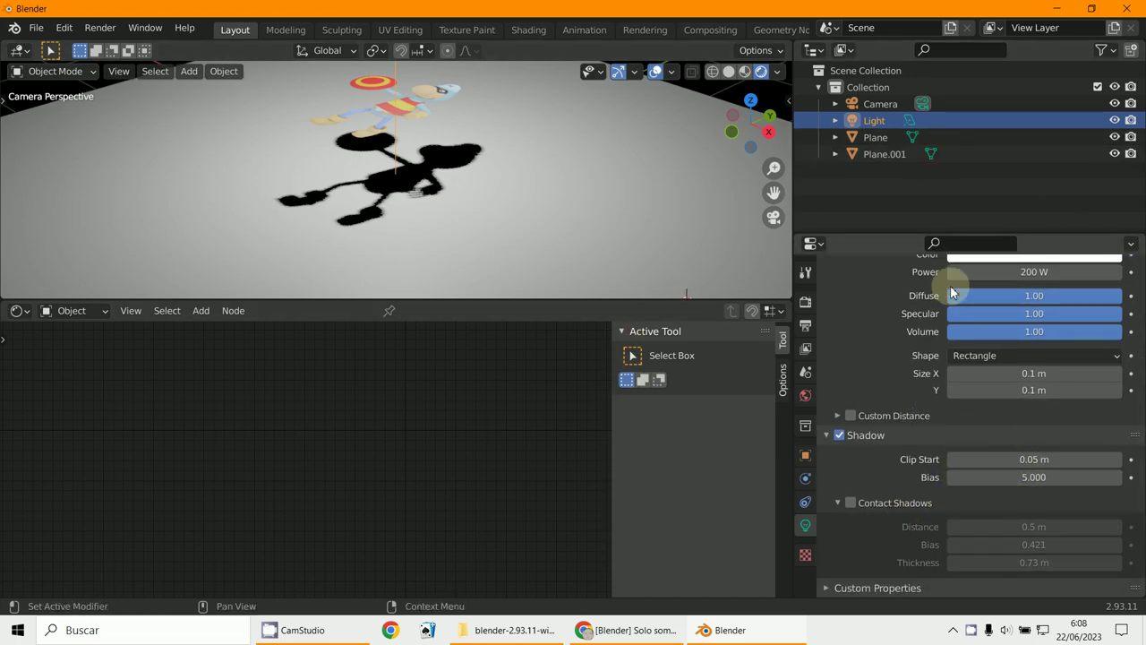
# Change the light type to Point, set its power to 198.4 W, and inspect the shadow up close.
pyautogui.scroll(4, 950, 284)
pyautogui.click(870, 369)
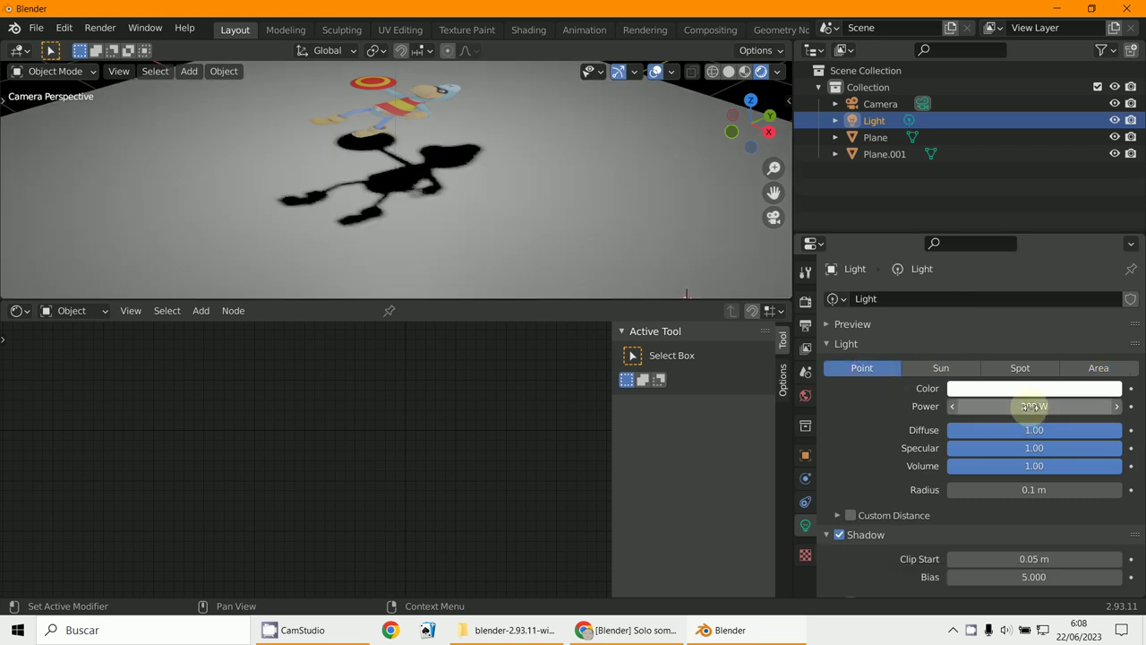
pyautogui.moveTo(1026, 406); pyautogui.dragTo(1030, 481)
pyautogui.scroll(4, 517, 202)
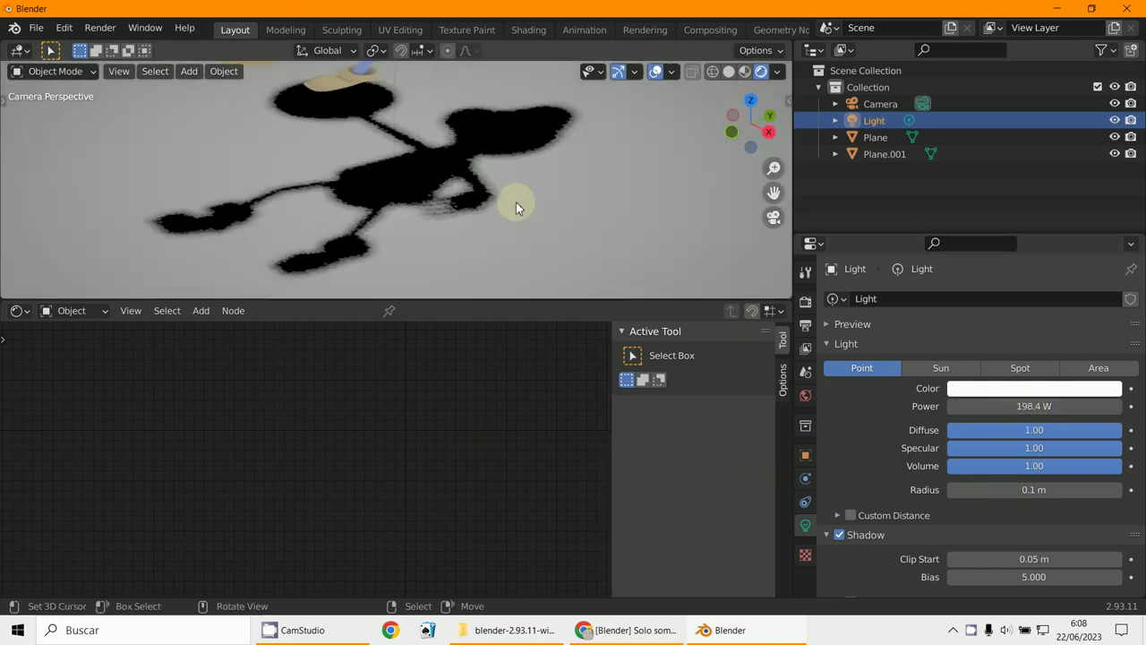